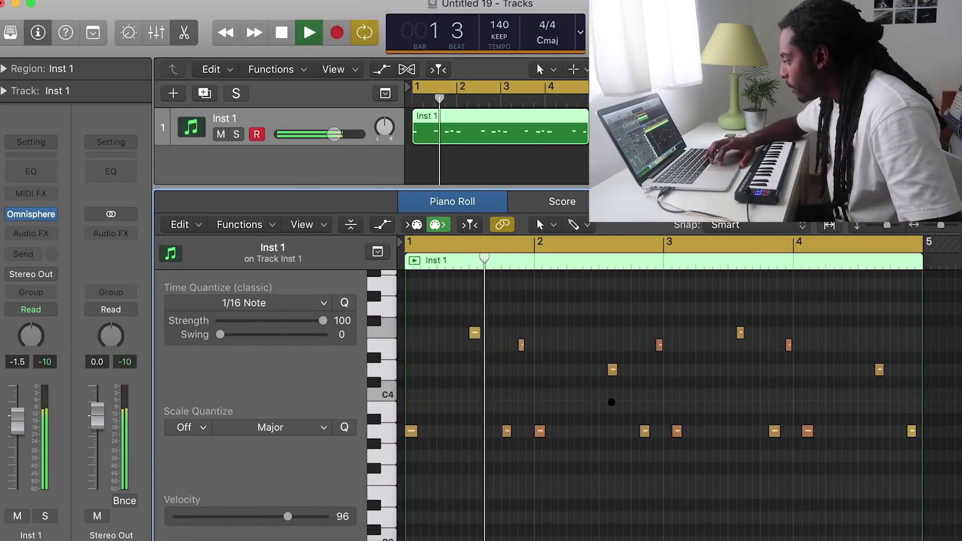
# Audition the Inst 1 melody and shift the D4 note in bar 2 slightly earlier.
pyautogui.press('space')
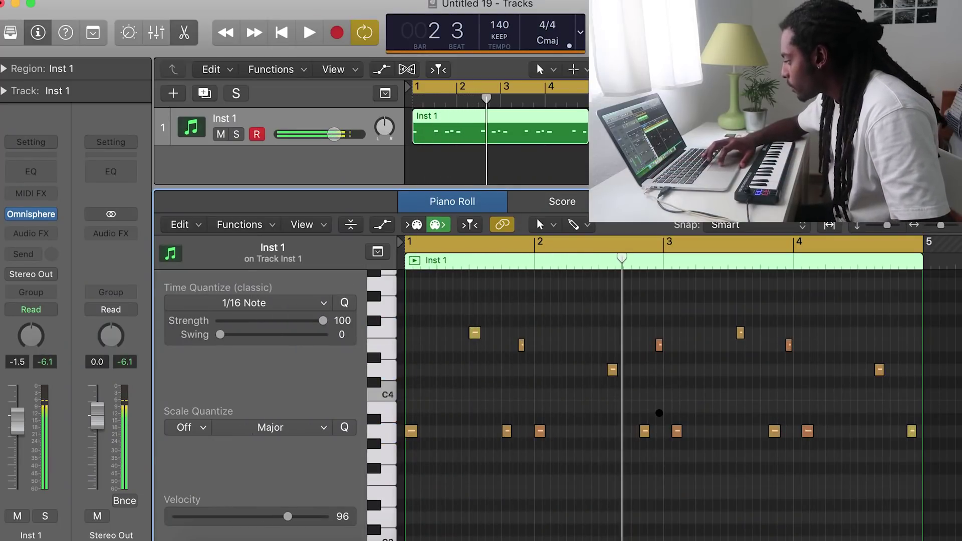
pyautogui.press('space')
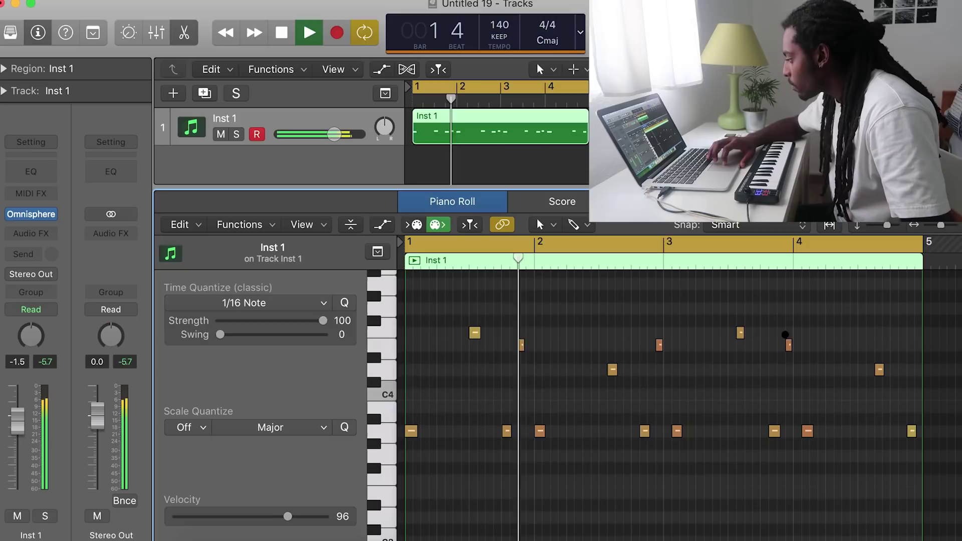
pyautogui.press('space')
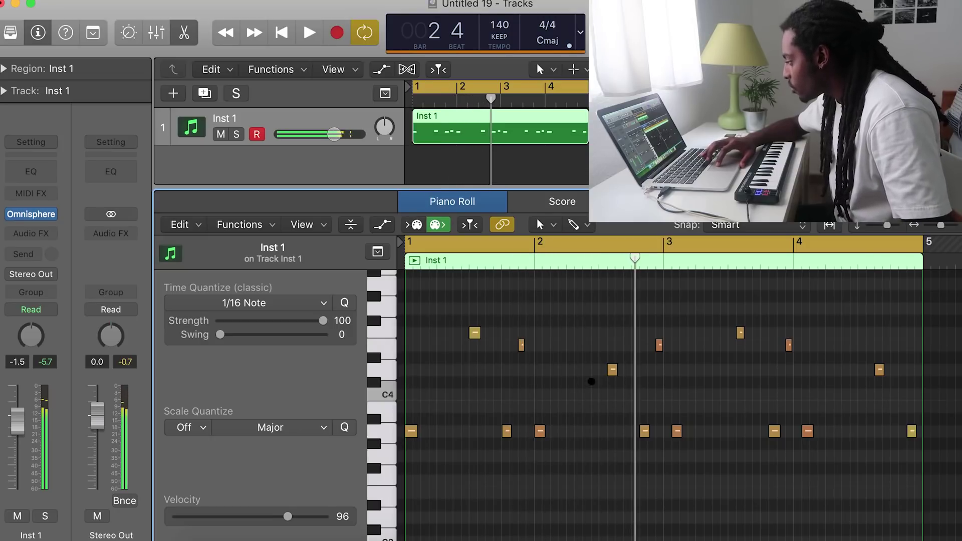
pyautogui.moveTo(612, 370); pyautogui.dragTo(604, 370)
pyautogui.press('space')
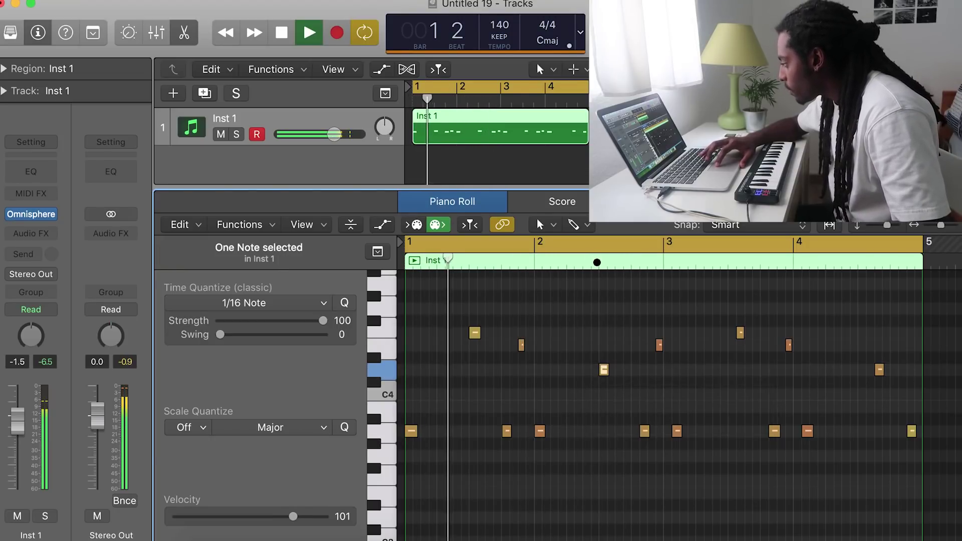
pyautogui.press('space')
# Shift the two A3 notes and the E4 note around the start of bar 3 slightly earlier and play the result.
pyautogui.moveTo(715, 461); pyautogui.dragTo(644, 307)
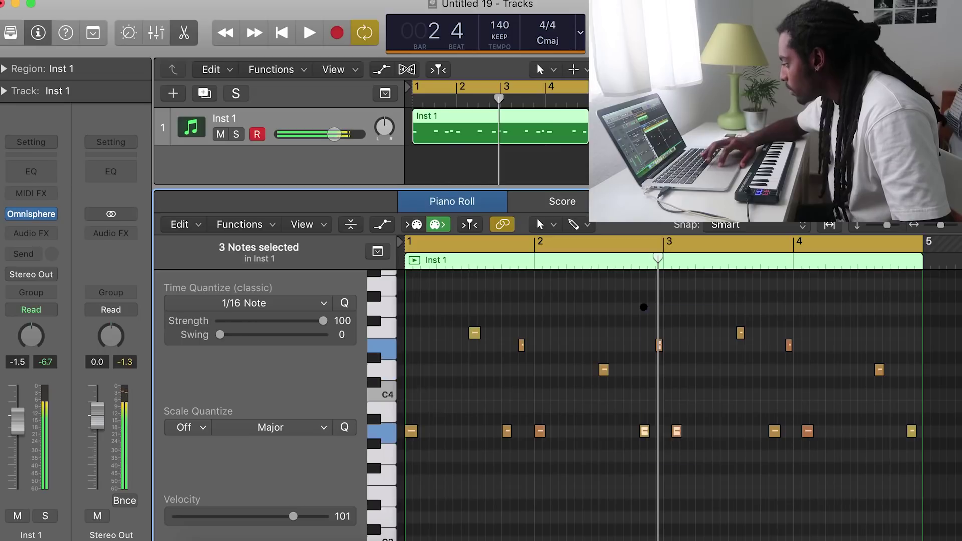
pyautogui.moveTo(640, 431); pyautogui.dragTo(633, 431)
pyautogui.press('space')
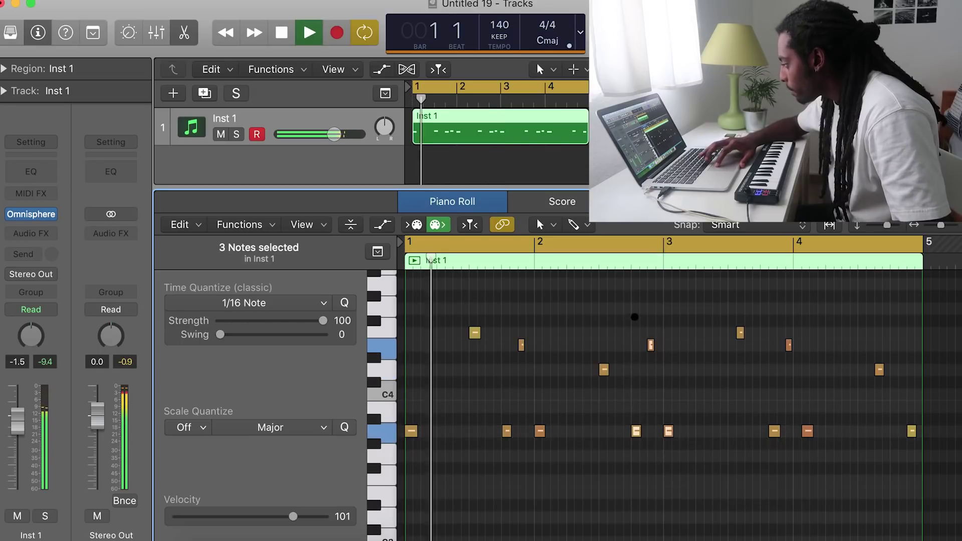
pyautogui.press('space')
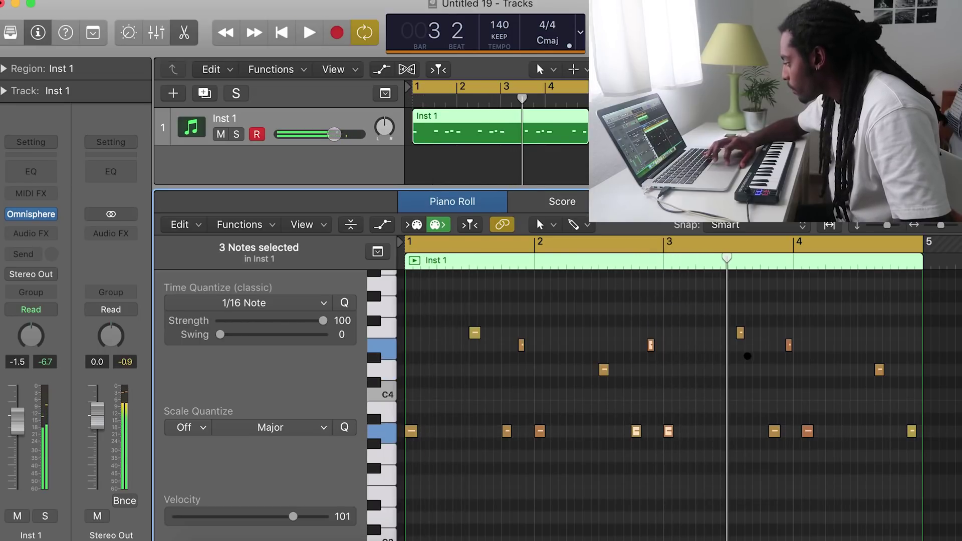
# Shift the four notes from mid-bar 3 to the start of bar 4 slightly earlier and play the result.
pyautogui.moveTo(866, 466); pyautogui.dragTo(724, 332)
pyautogui.press('space')
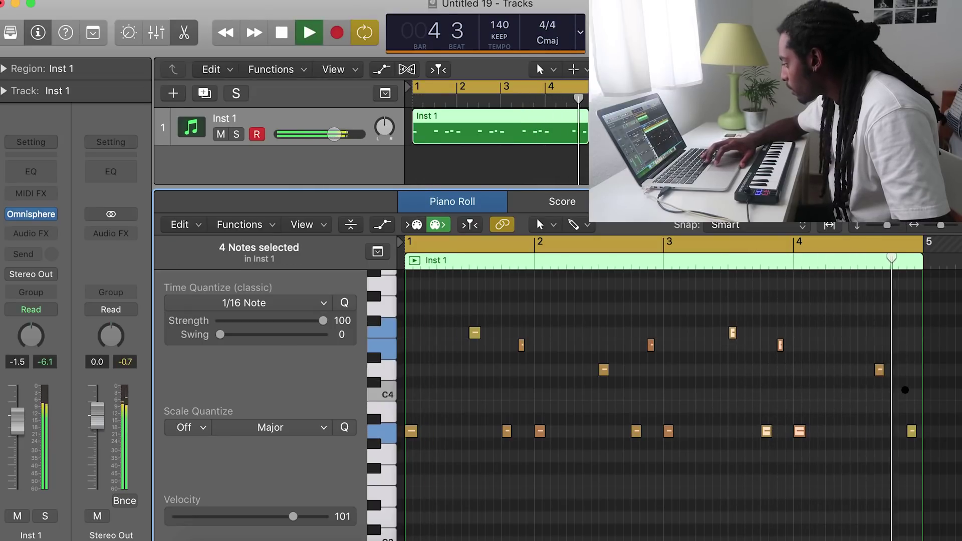
pyautogui.press('space')
pyautogui.press('space')
# Draw a short note in the first half of bar 4 with the Pencil Tool, audition it and raise it to F4.
pyautogui.click(544, 224)
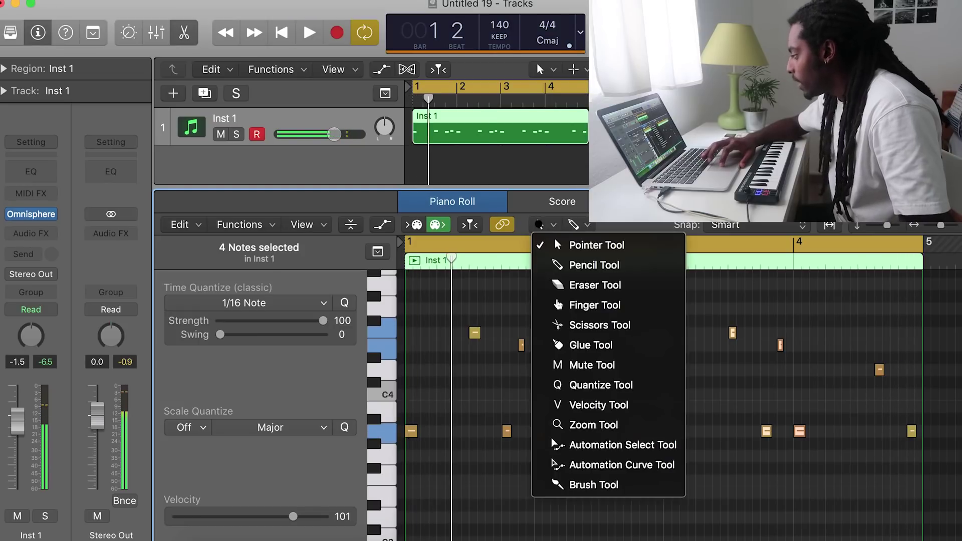
pyautogui.click(589, 269)
pyautogui.click(841, 404)
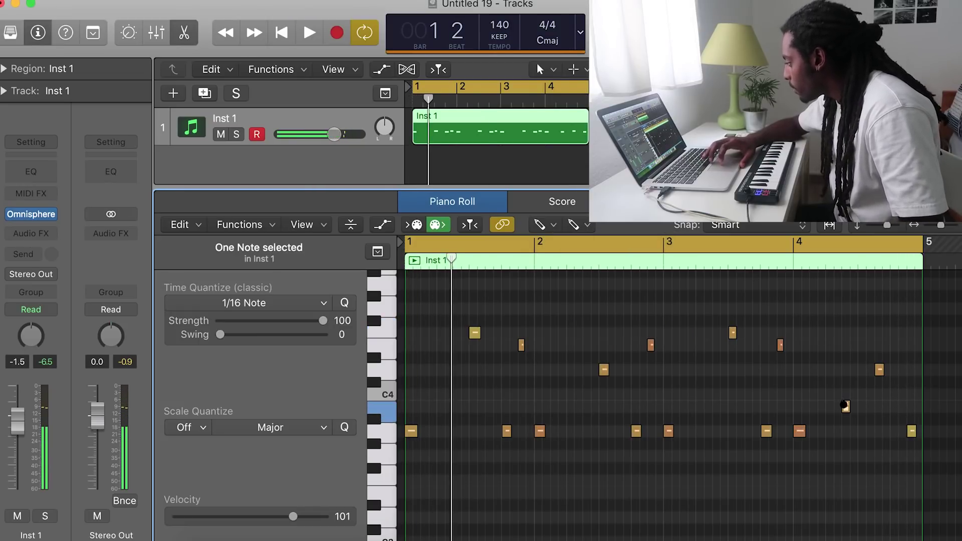
pyautogui.press('space')
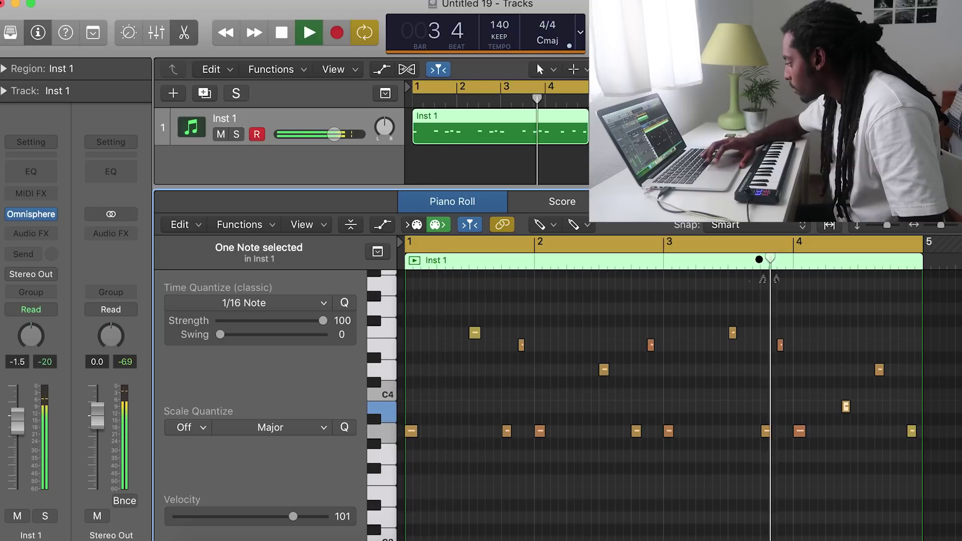
pyautogui.press('space')
pyautogui.moveTo(844, 408); pyautogui.dragTo(843, 328)
# Add a short A3 note just after the new F4 note in bar 4 and play the melody back.
pyautogui.click(853, 431)
pyautogui.press('space')
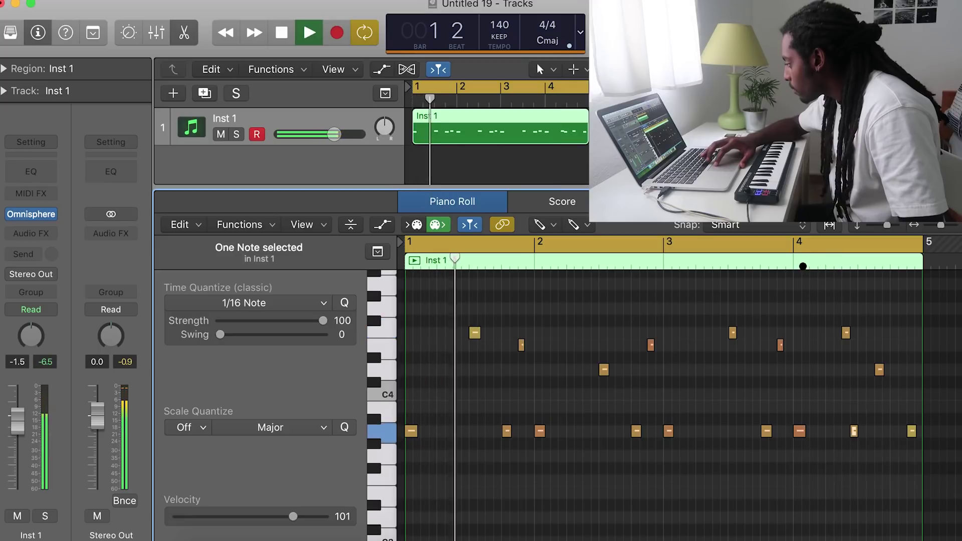
pyautogui.click(801, 268)
pyautogui.press('space')
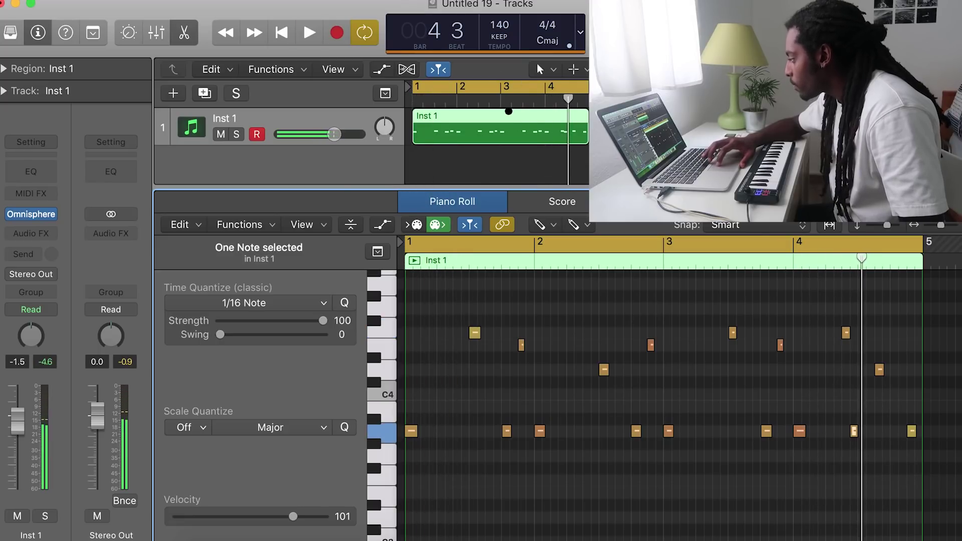
# Split the Inst 1 region at bar 3 and delete its second half.
pyautogui.click(498, 102)
pyautogui.rightClick(521, 118)
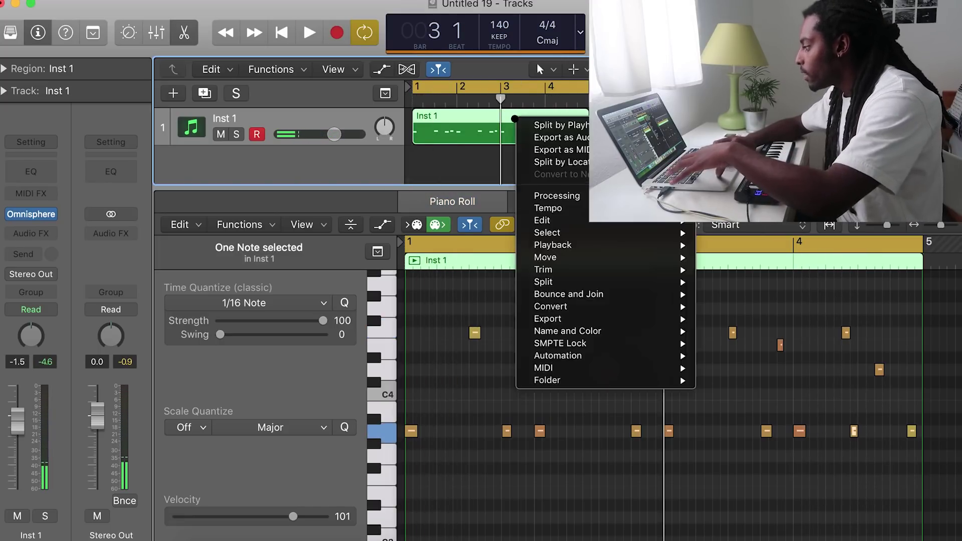
pyautogui.click(522, 123)
pyautogui.press('BackSpace')
# Copy the two-bar Inst 1 region to bar 3 and join both regions into one.
pyautogui.moveTo(454, 128); pyautogui.dragTo(544, 153)
pyautogui.press('super+a')
pyautogui.press('super+j')
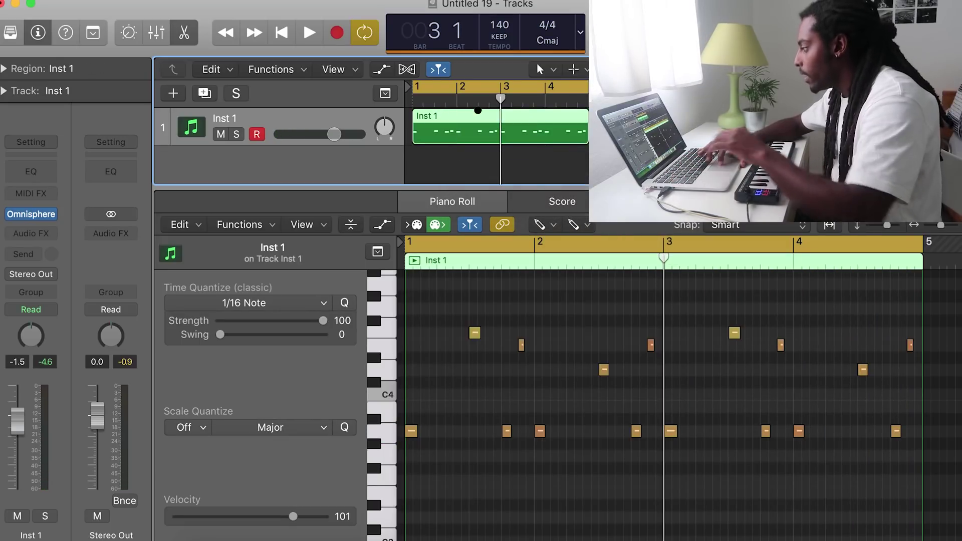
# Lower the last E4 note of bar 4 to C4, placed slightly earlier, and delete the newly drawn A#4 note.
pyautogui.moveTo(910, 345); pyautogui.dragTo(905, 396)
pyautogui.press('space')
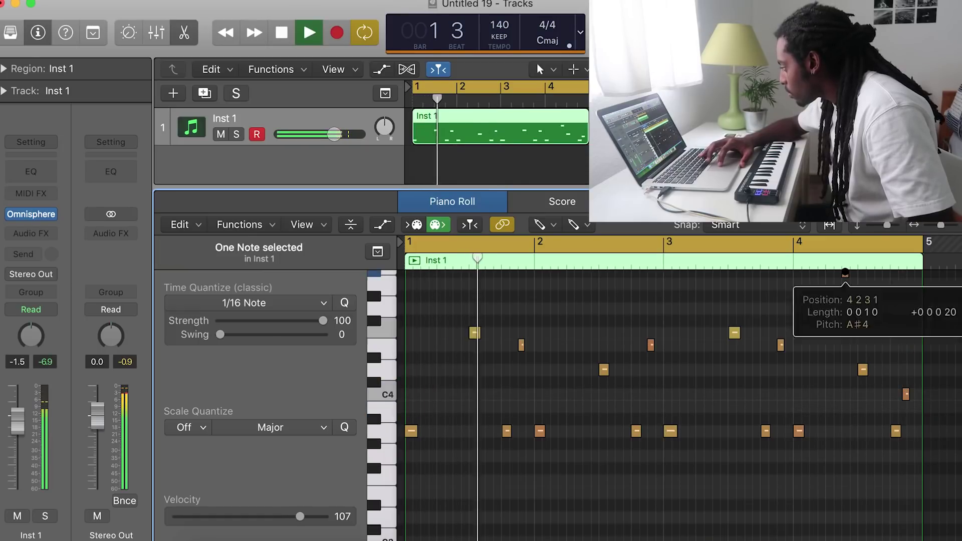
pyautogui.press('Delete')
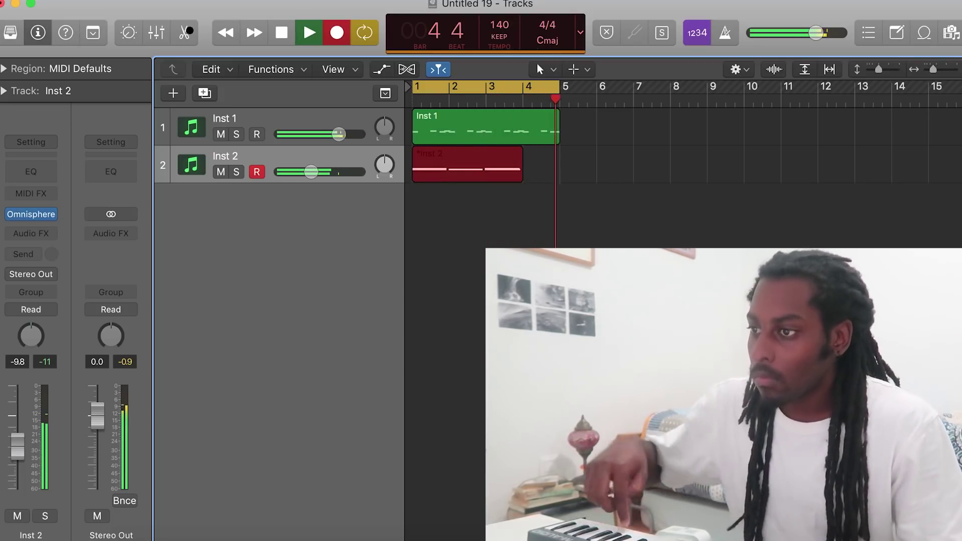
# Stop recording on Inst 2 and open its new region in an enlarged Piano Roll.
pyautogui.press('space')
pyautogui.click(453, 240)
pyautogui.doubleClick(453, 167)
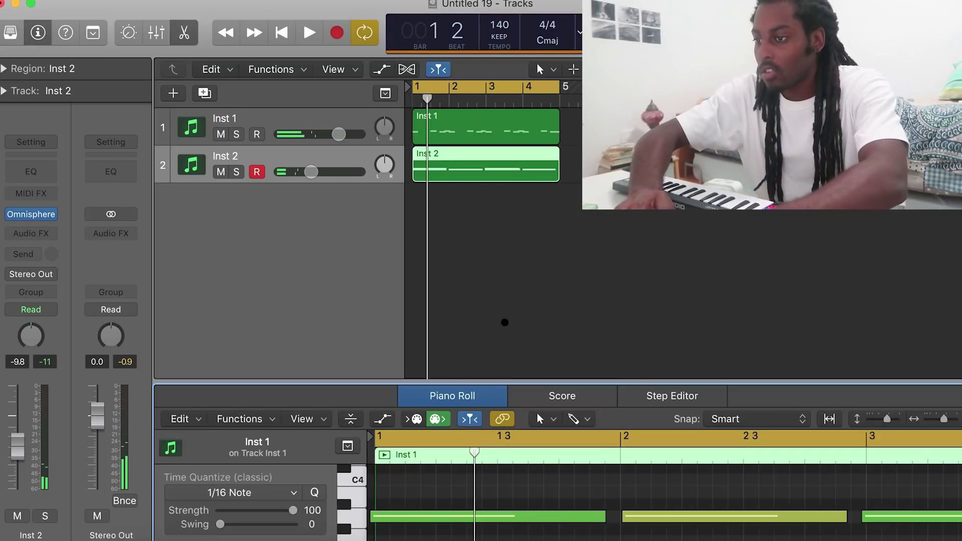
pyautogui.moveTo(522, 382); pyautogui.dragTo(542, 155)
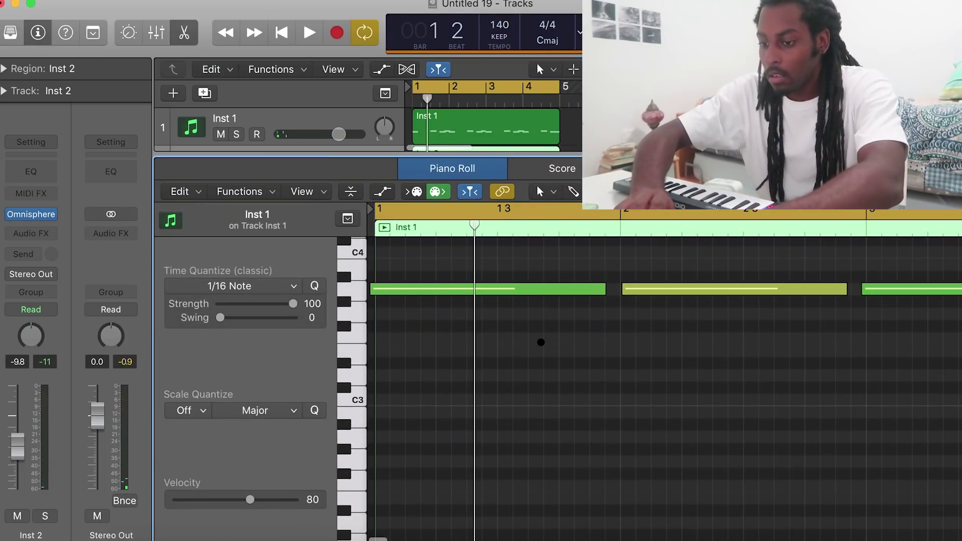
# Quantize all notes in the Inst 2 region to 1/16 notes, play them back and close the Piano Roll.
pyautogui.press('super+a')
pyautogui.scroll(5, 540, 343)
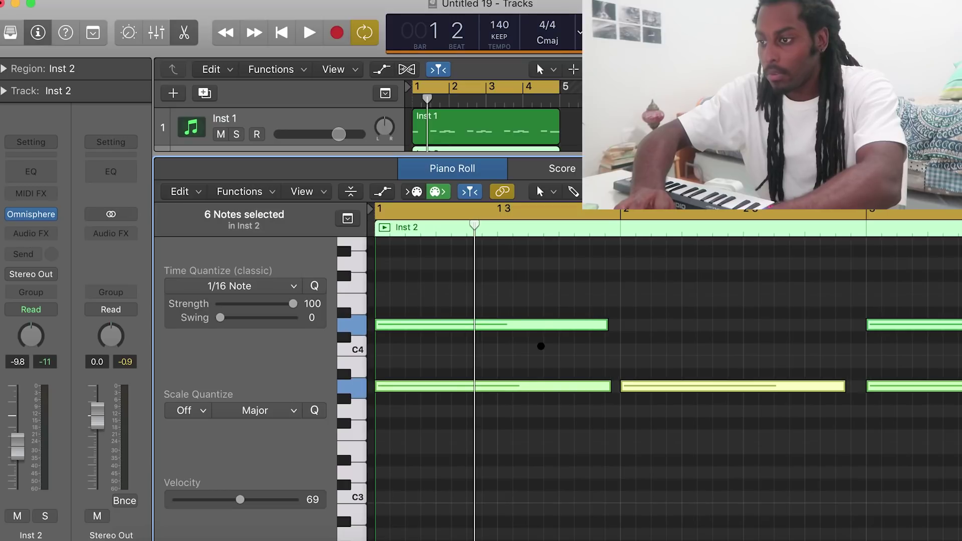
pyautogui.press('space')
pyautogui.click(749, 428)
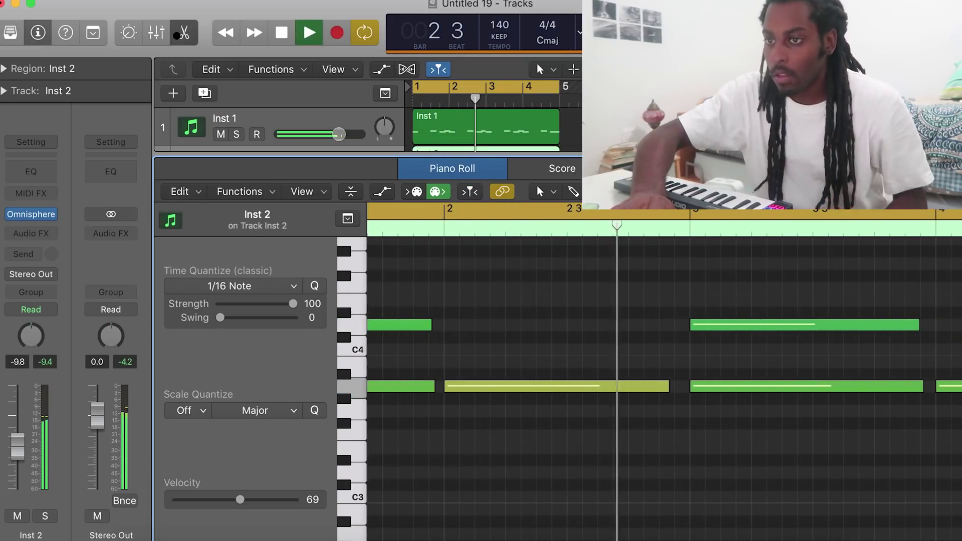
pyautogui.press('space')
pyautogui.press('p')
# Add a Channel EQ to Inst 2, enable its low-cut band and raise the cutoff frequency.
pyautogui.click(40, 168)
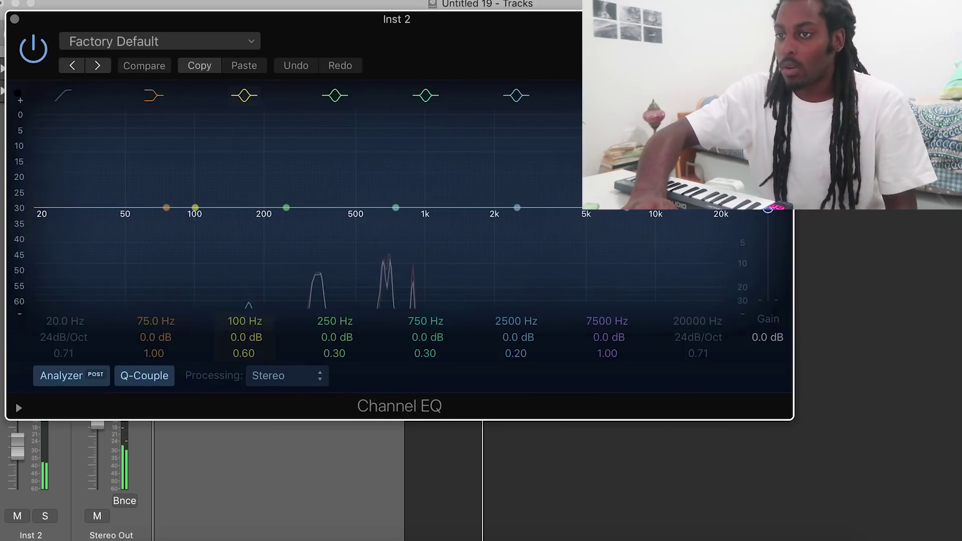
pyautogui.click(57, 95)
pyautogui.moveTo(37, 236); pyautogui.dragTo(259, 236)
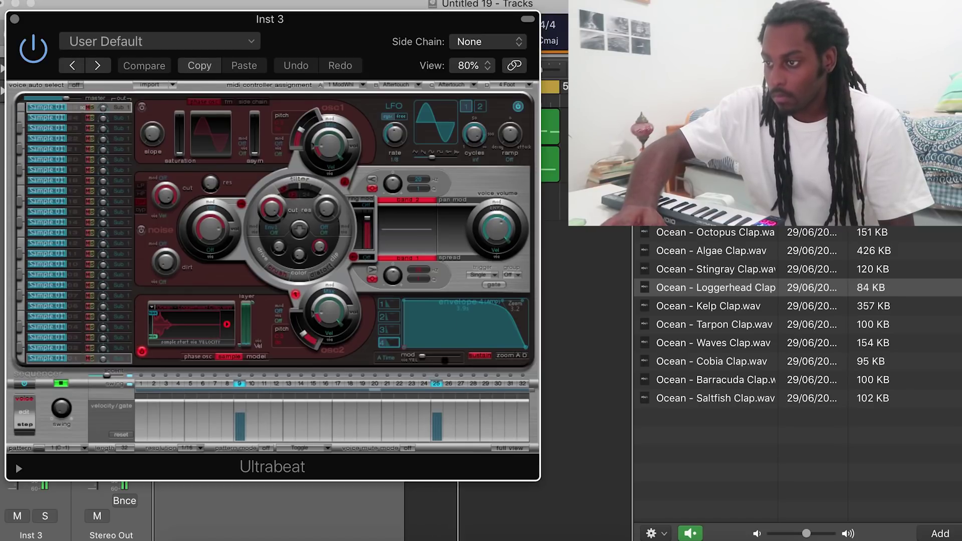
# Move the Ultrabeat window aside and lower the Inst 3 volume to -13.6 dB during playback.
pyautogui.moveTo(326, 44); pyautogui.dragTo(720, 28)
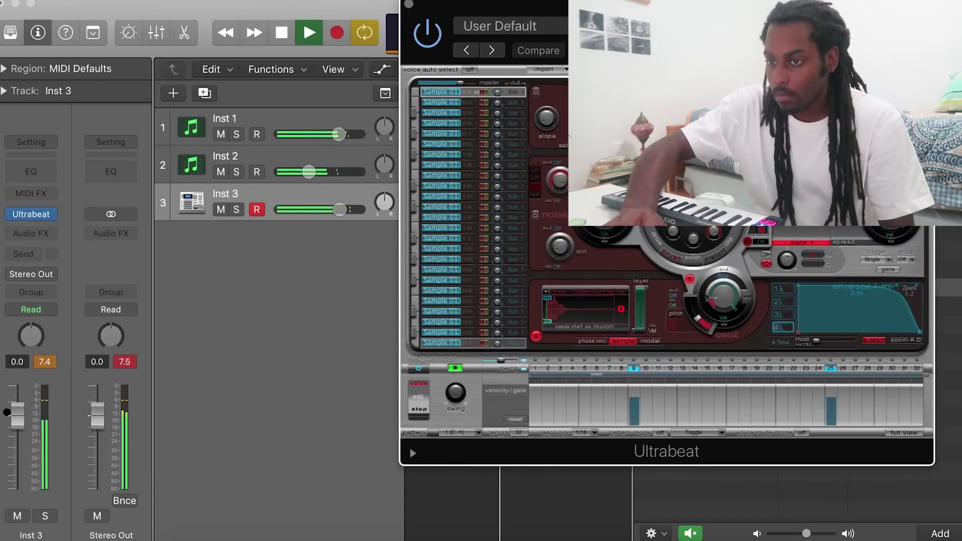
pyautogui.click(7, 411)
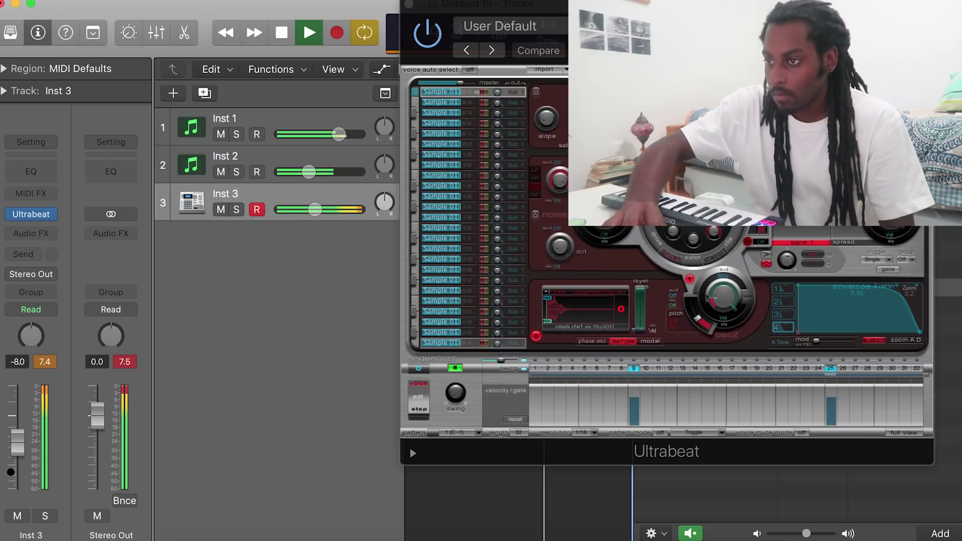
pyautogui.press('space')
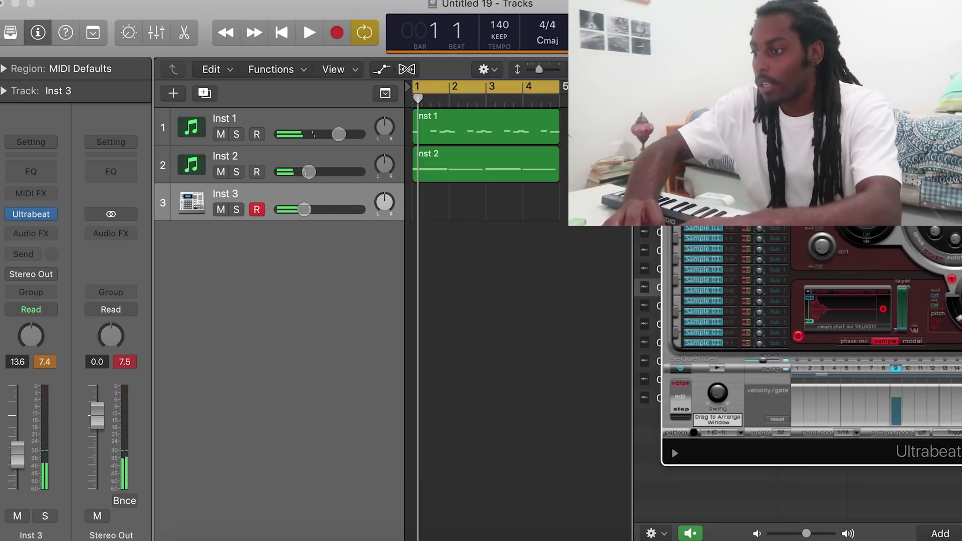
# Place the Ultrabeat pattern as a region at bar 1 of Inst 3, switch off its sequencer and close the plug-in.
pyautogui.moveTo(430, 199); pyautogui.dragTo(443, 214)
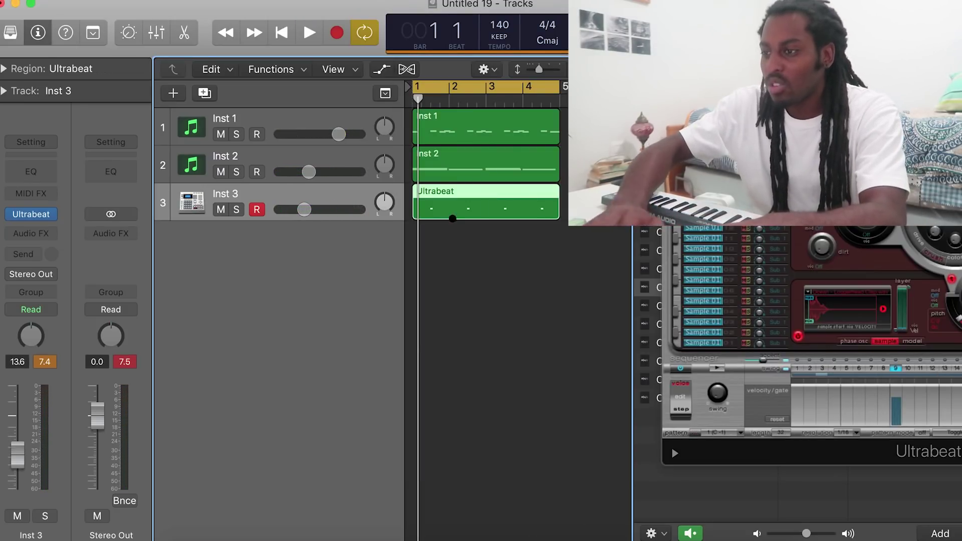
pyautogui.click(680, 366)
pyautogui.press('super+w')
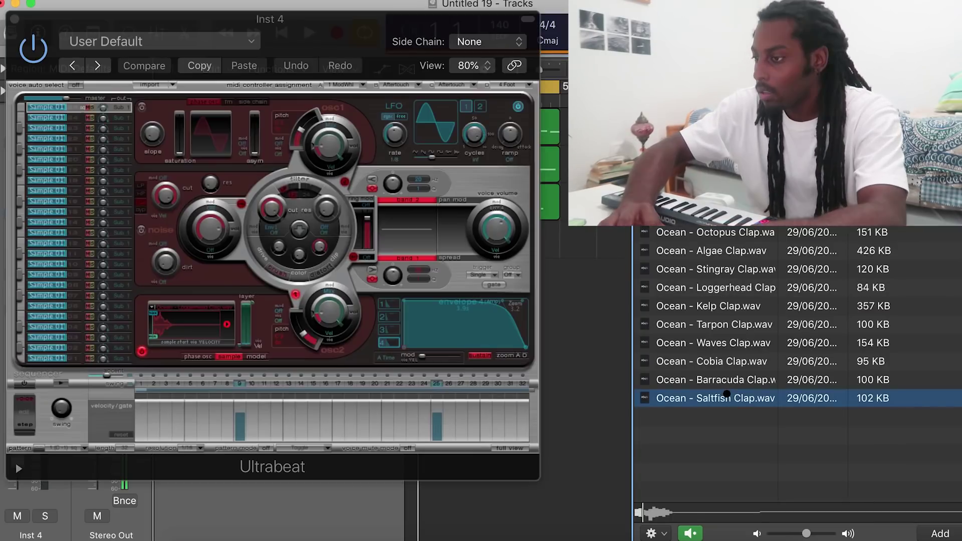
# Load Ocean - Saltfish Clap.wav into the Inst 4 Ultrabeat and copy the Inst 3 pattern region onto Inst 4.
pyautogui.moveTo(724, 396); pyautogui.dragTo(248, 326)
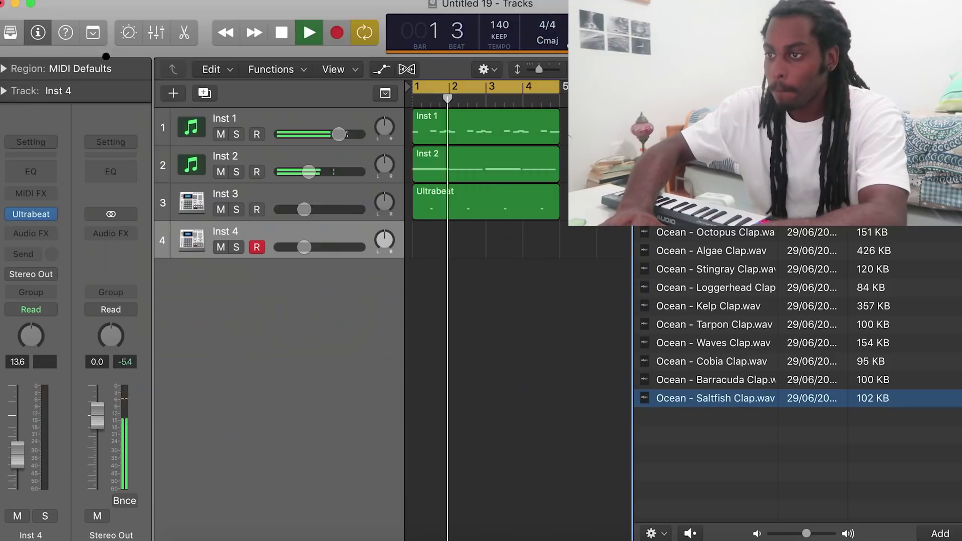
pyautogui.click(11, 17)
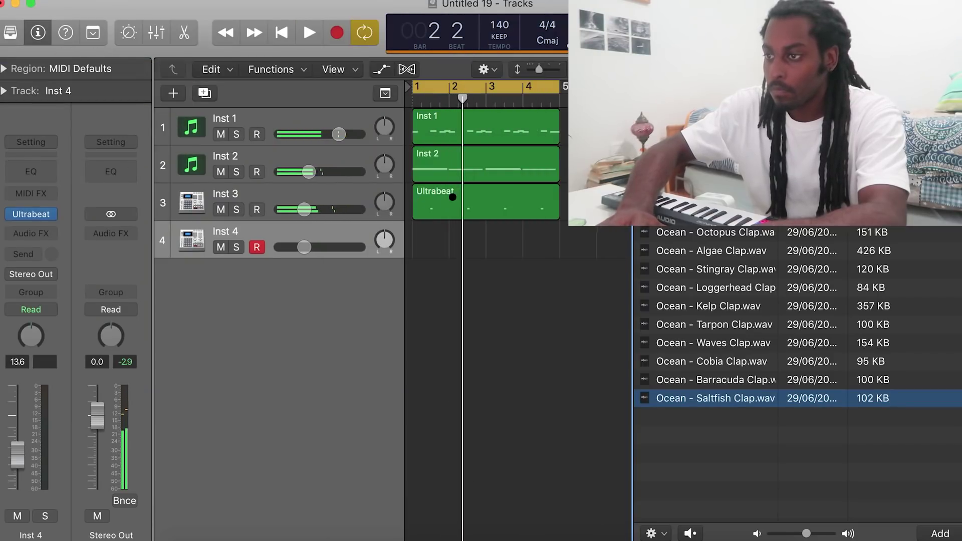
pyautogui.moveTo(453, 197); pyautogui.dragTo(452, 235)
# Balance the two clap tracks during playback, setting Inst 4 to -10.8 dB and Inst 3 to -15.0 dB.
pyautogui.press('space')
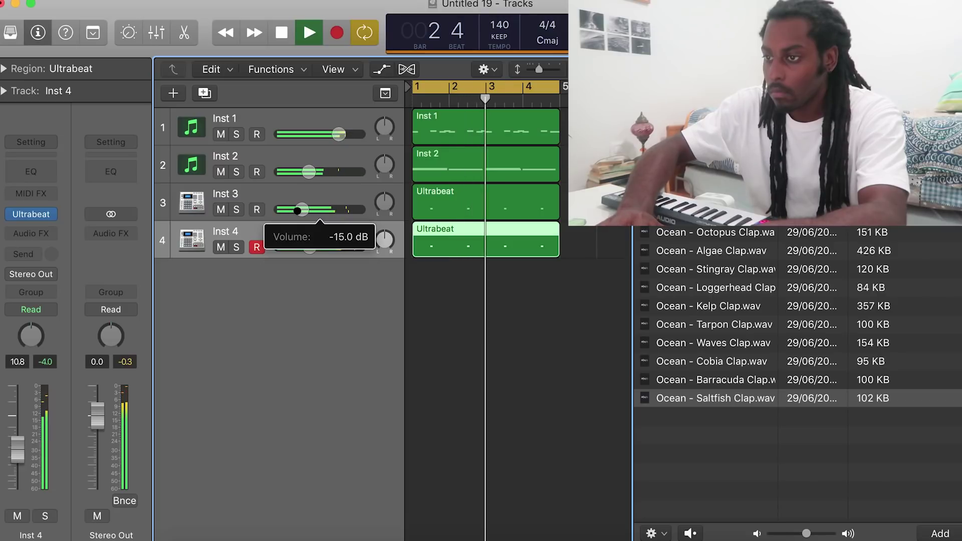
pyautogui.click(454, 300)
pyautogui.press('space')
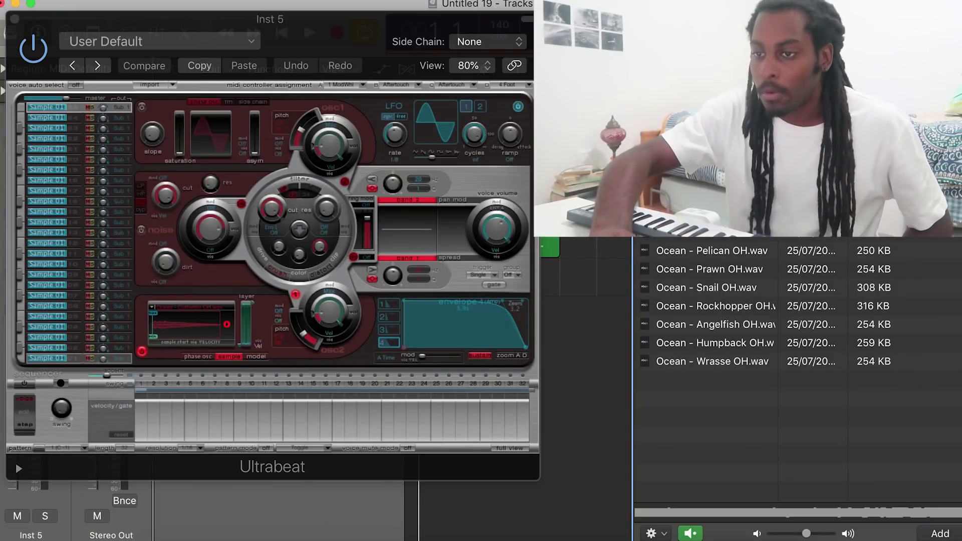
# Enable the Inst 5 Ultrabeat sequencer and shorten the sample's envelope 4 to about 470 ms.
pyautogui.click(60, 382)
pyautogui.moveTo(524, 347); pyautogui.dragTo(445, 346)
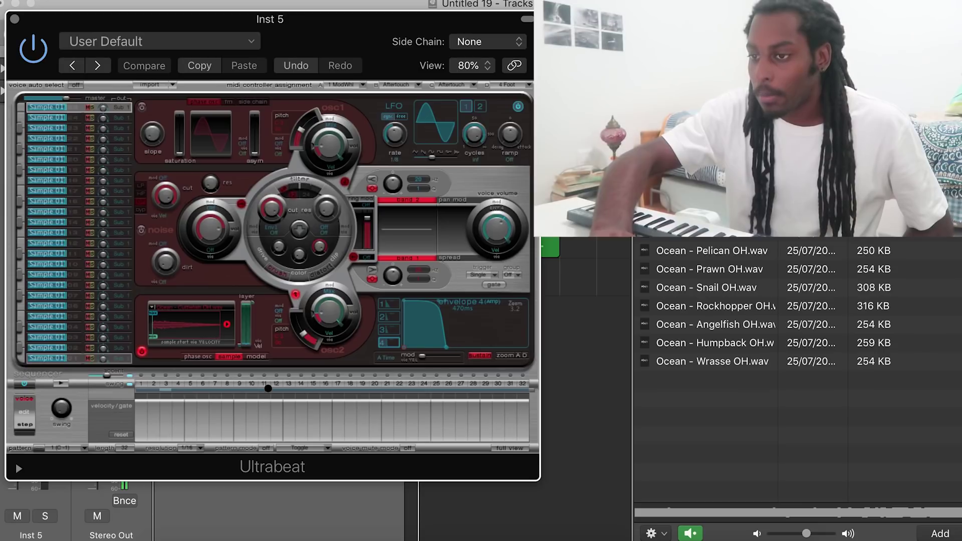
pyautogui.press('space')
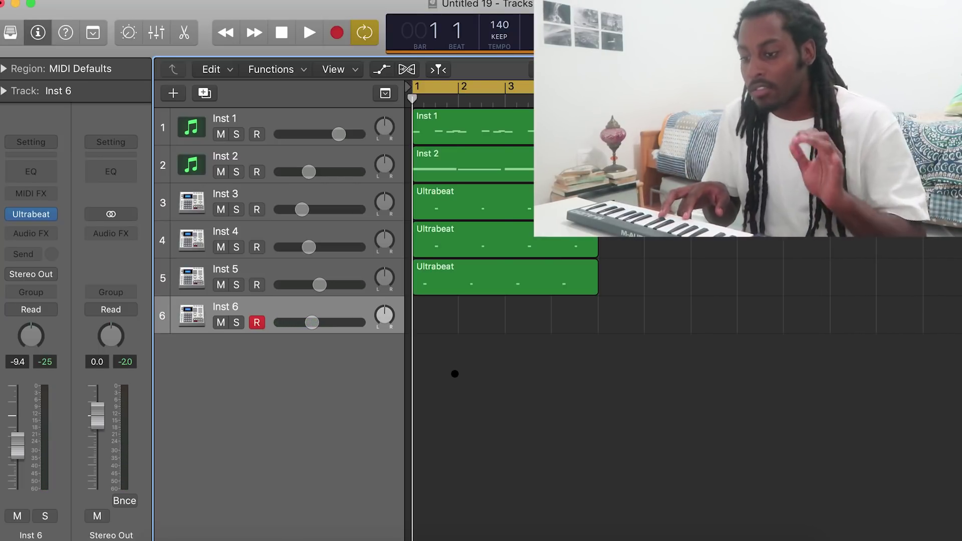
# Record an eight-note part alternating E3 and C3 on Inst 6 over the four-bar loop and select all its notes in the Piano Roll.
pyautogui.press('r')
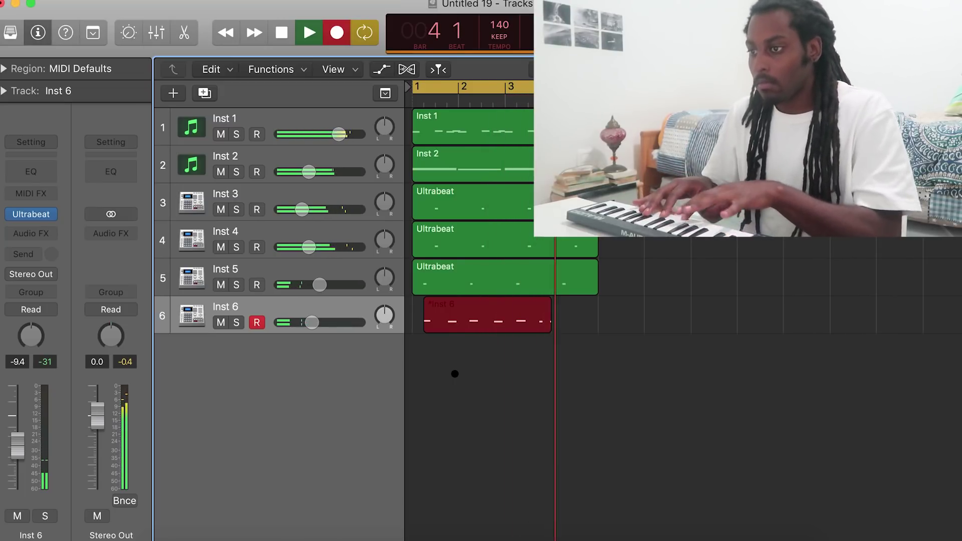
pyautogui.press('space')
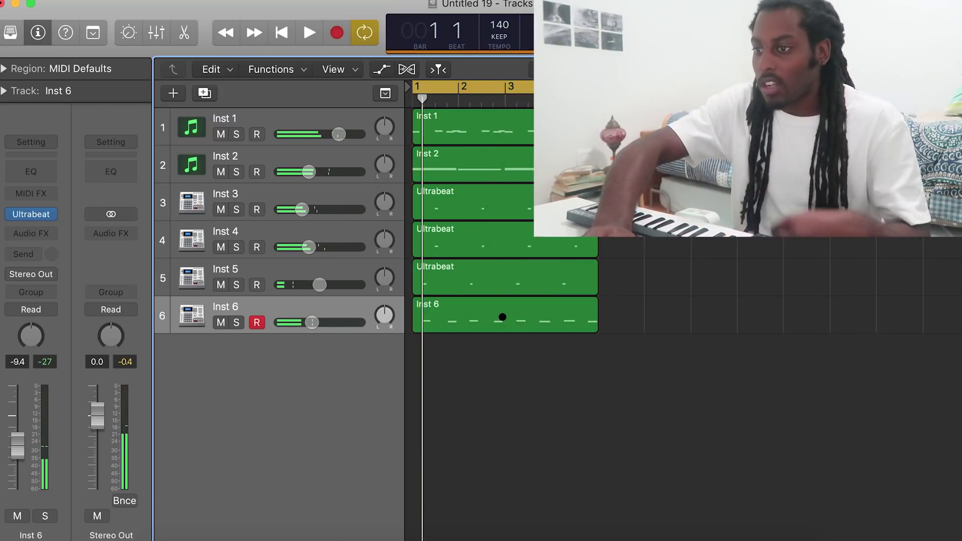
pyautogui.doubleClick(500, 316)
pyautogui.press('super+a')
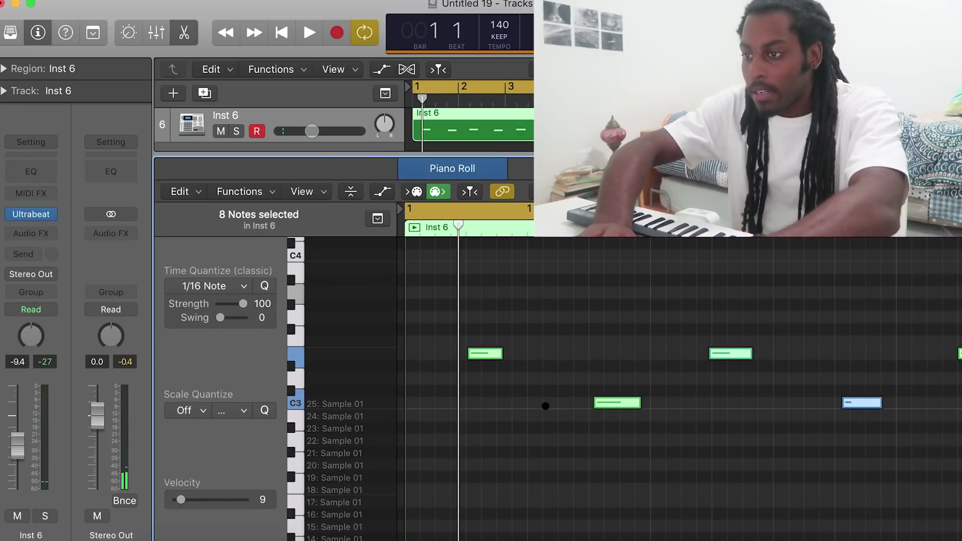
# Move the first Inst 6 note slightly later and raise the notes' velocities, setting the first E3 to 99 and the last E3 to 105.
pyautogui.moveTo(487, 352); pyautogui.dragTo(492, 350)
pyautogui.press('space')
pyautogui.click(497, 352)
pyautogui.press('space')
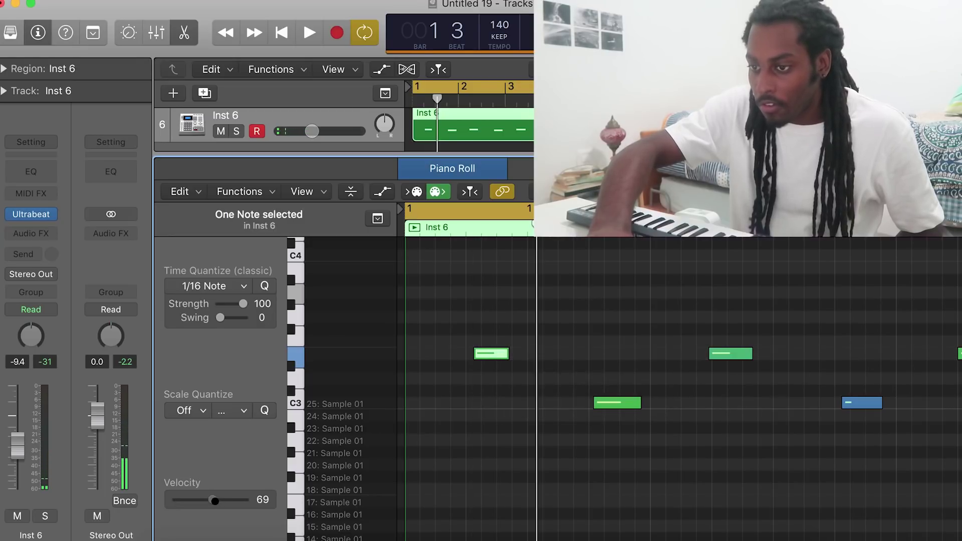
pyautogui.press('space')
pyautogui.press('space')
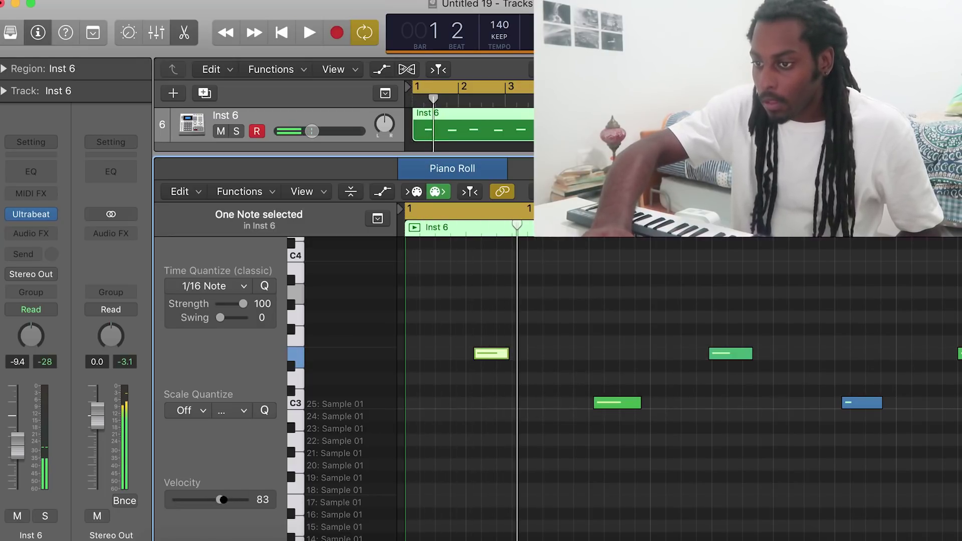
pyautogui.press('space')
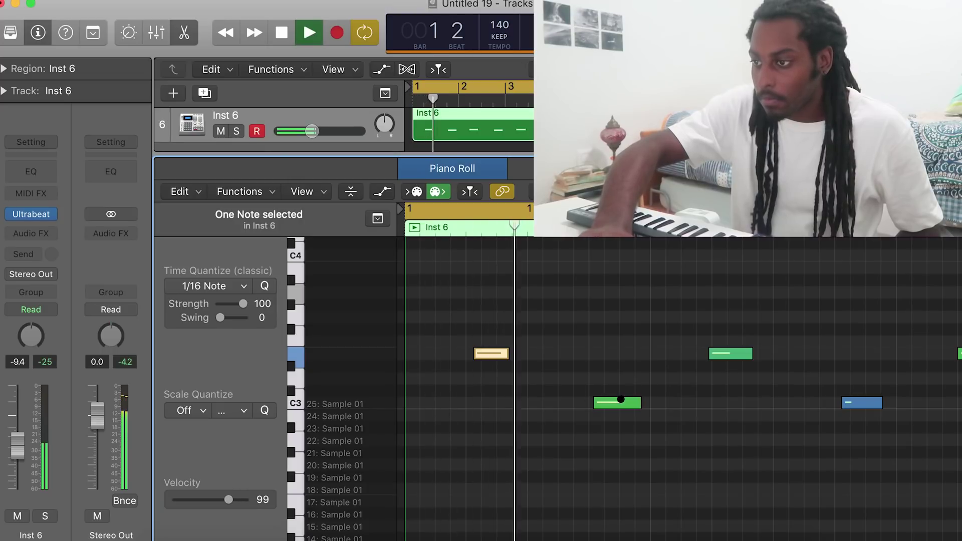
pyautogui.press('super+Left')
pyautogui.press('super+Left')
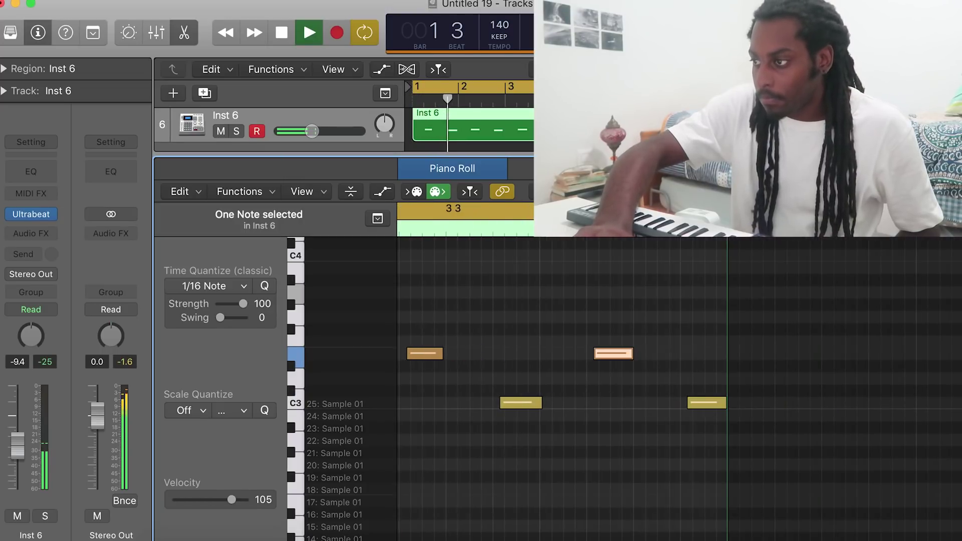
pyautogui.click(765, 438)
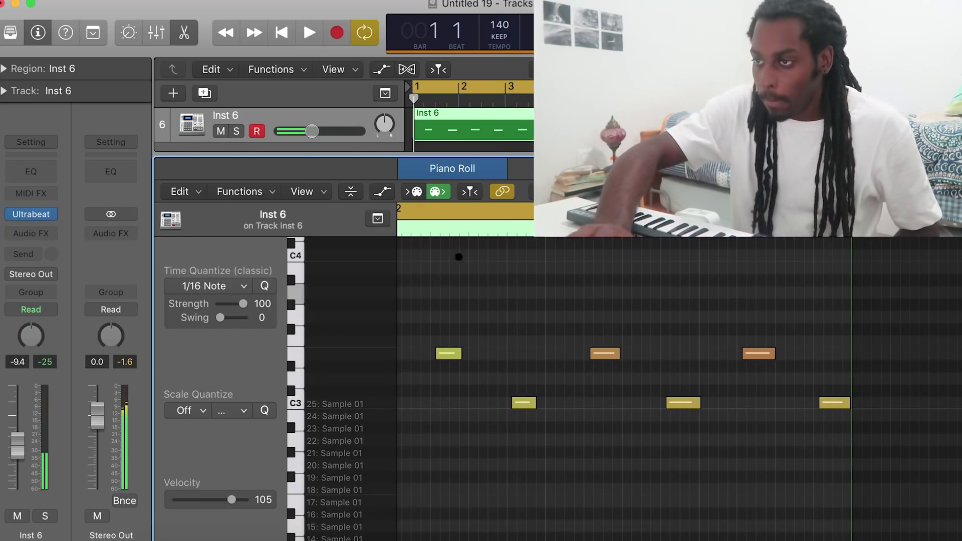
pyautogui.press('p')
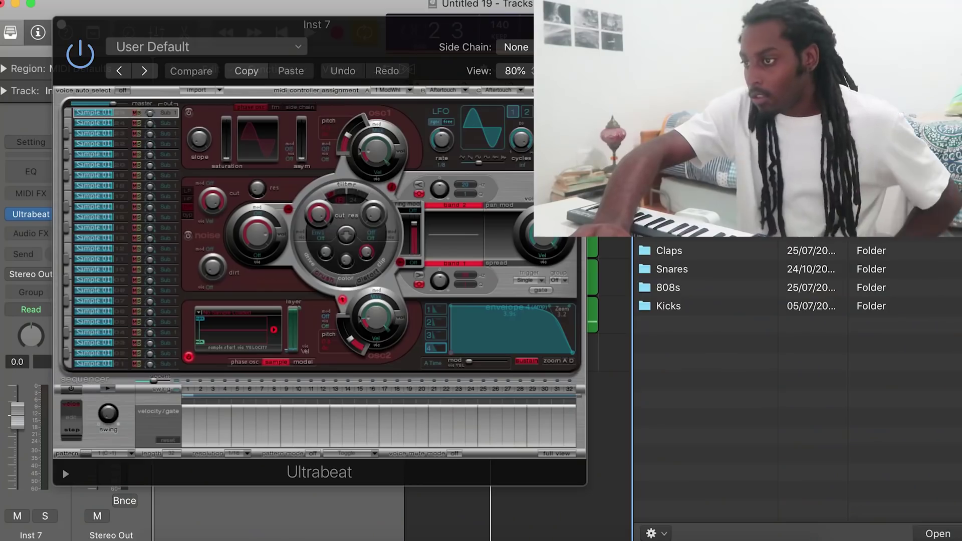
# Load Ocean - Scup HH.wav into the Inst 7 Ultrabeat and sequence it on all 32 steps at 1/8 resolution.
pyautogui.doubleClick(726, 270)
pyautogui.moveTo(727, 270); pyautogui.dragTo(283, 326)
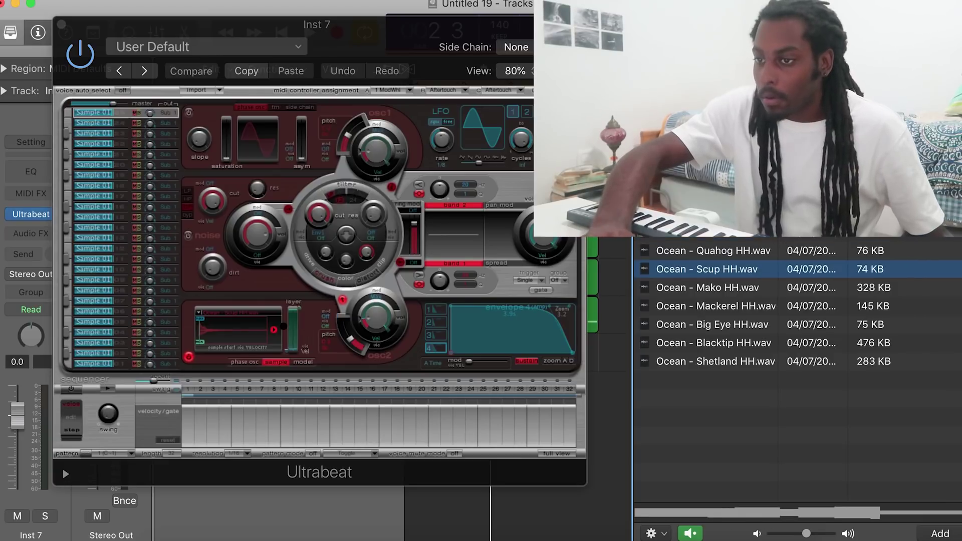
pyautogui.moveTo(188, 391); pyautogui.dragTo(548, 392)
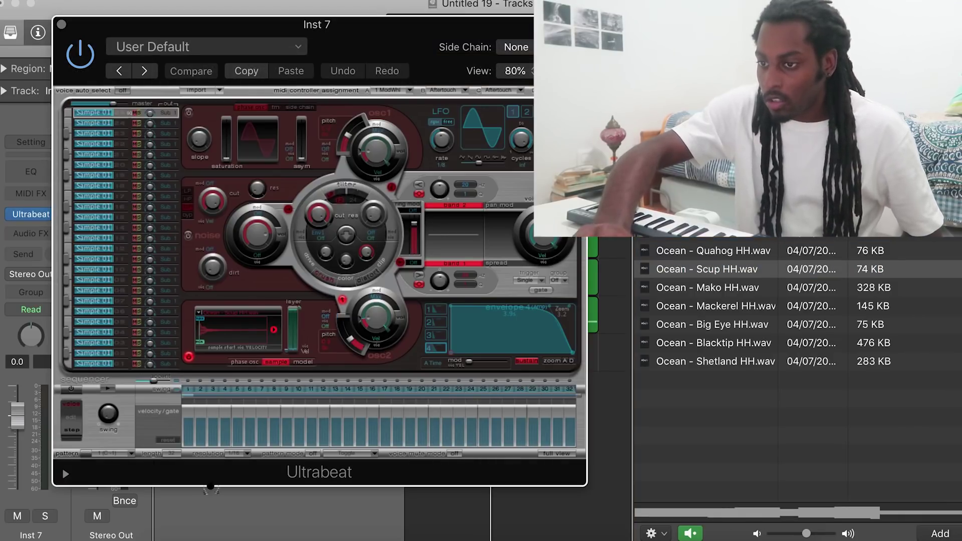
pyautogui.click(244, 457)
pyautogui.click(242, 426)
pyautogui.click(113, 389)
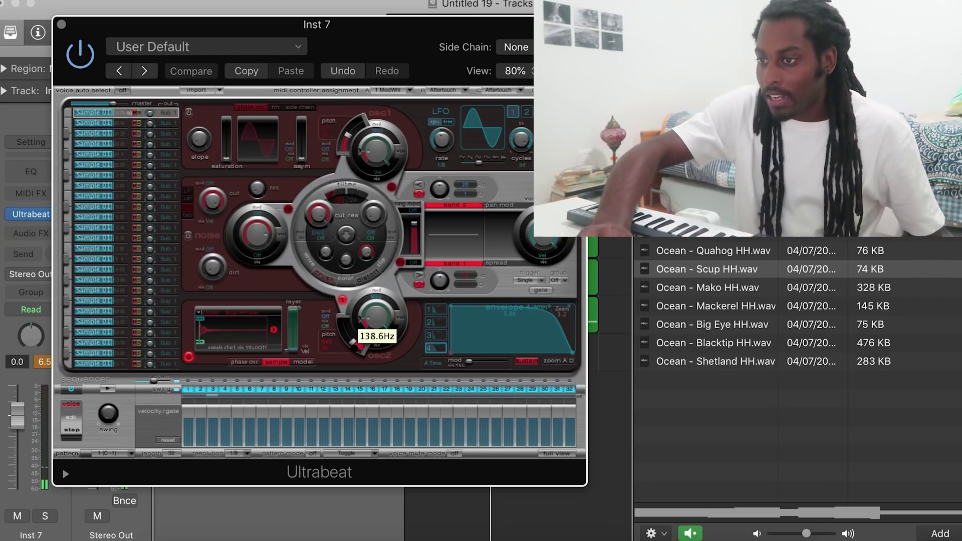
# Place the Ultrabeat hi-hat pattern as a region at bar 1 of Inst 7, switch off its sequencer and close the plug-in.
pyautogui.moveTo(354, 25); pyautogui.dragTo(882, 4)
pyautogui.moveTo(614, 434); pyautogui.dragTo(431, 352)
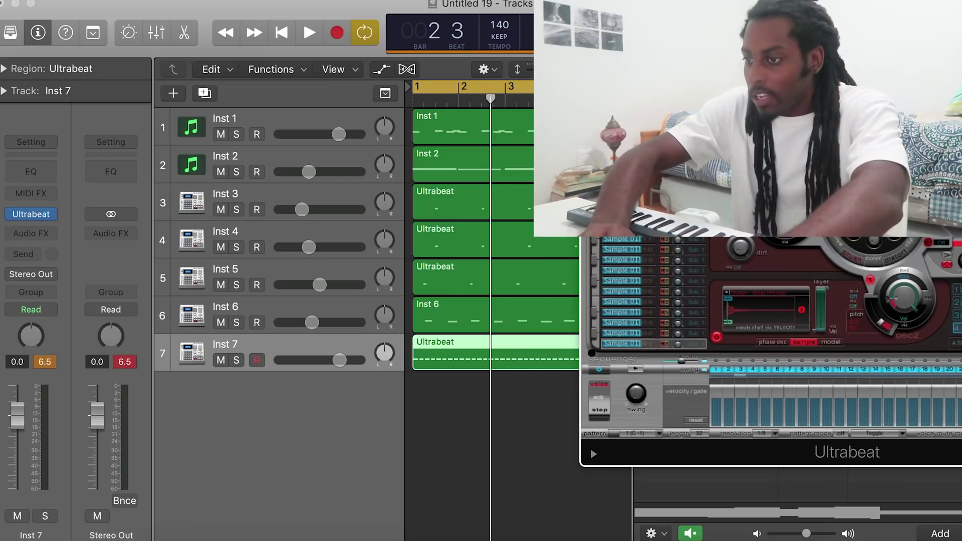
pyautogui.click(600, 369)
pyautogui.press('super+w')
# Set the Inst 7 volume to -7.6 dB and play its hi-hat region in the Piano Roll.
pyautogui.moveTo(17, 415); pyautogui.dragTo(17, 441)
pyautogui.press('space')
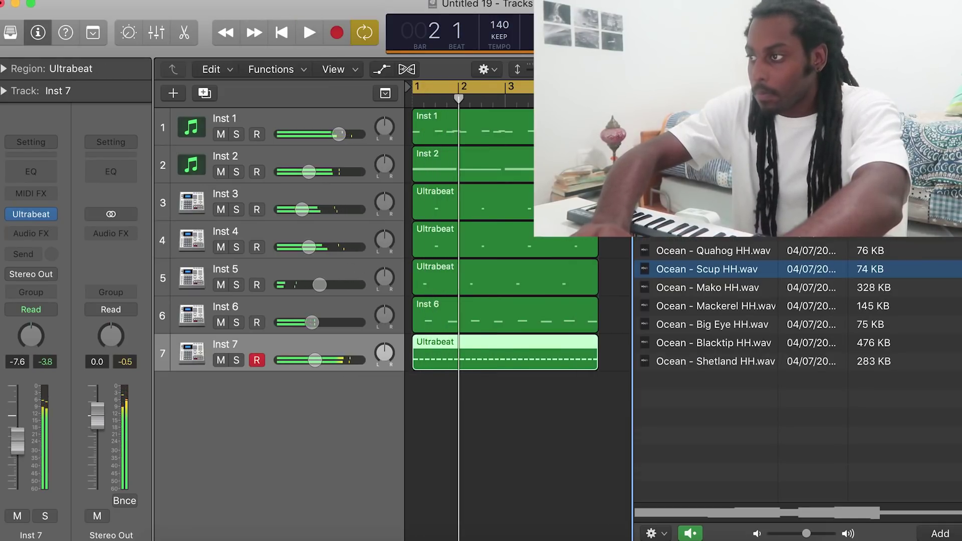
pyautogui.press('p')
pyautogui.press('space')
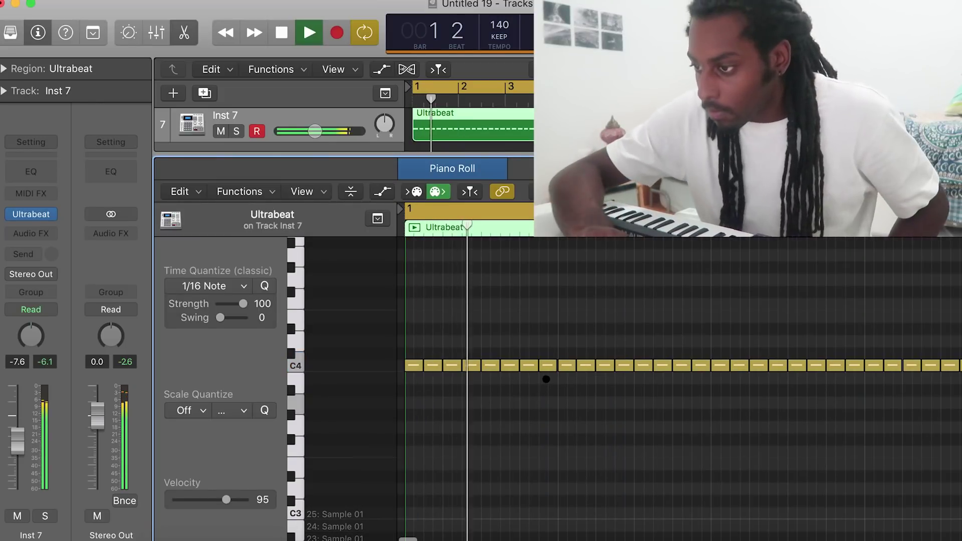
# Lower the last two hi-hat notes of bar 1 and the fifth and sixth of bar 2 to A3, and bar 2's last two to G3.
pyautogui.press('space')
pyautogui.moveTo(546, 379); pyautogui.dragTo(525, 401)
pyautogui.press('space')
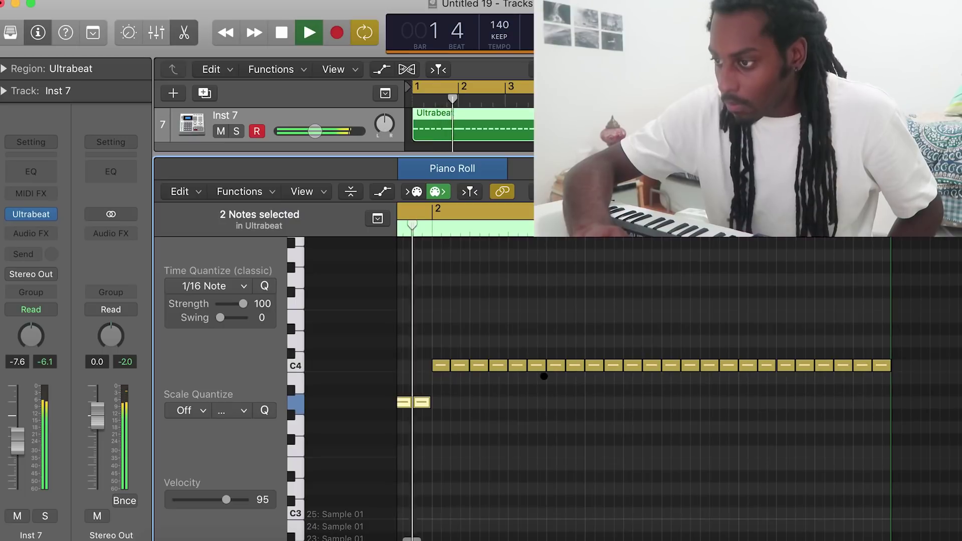
pyautogui.press('space')
pyautogui.moveTo(573, 385); pyautogui.dragTo(554, 370)
pyautogui.moveTo(536, 388); pyautogui.dragTo(516, 403)
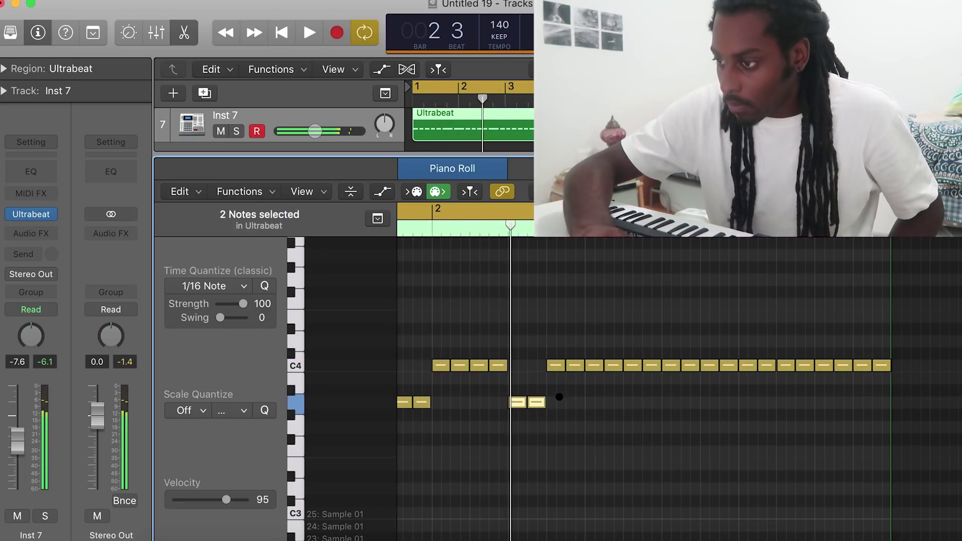
pyautogui.moveTo(581, 394); pyautogui.dragTo(552, 426)
pyautogui.press('space')
# Lower the final four hi-hat notes in pairs to A3 and G#3, and delete the seventh note of bar 3.
pyautogui.moveTo(727, 382); pyautogui.dragTo(708, 366)
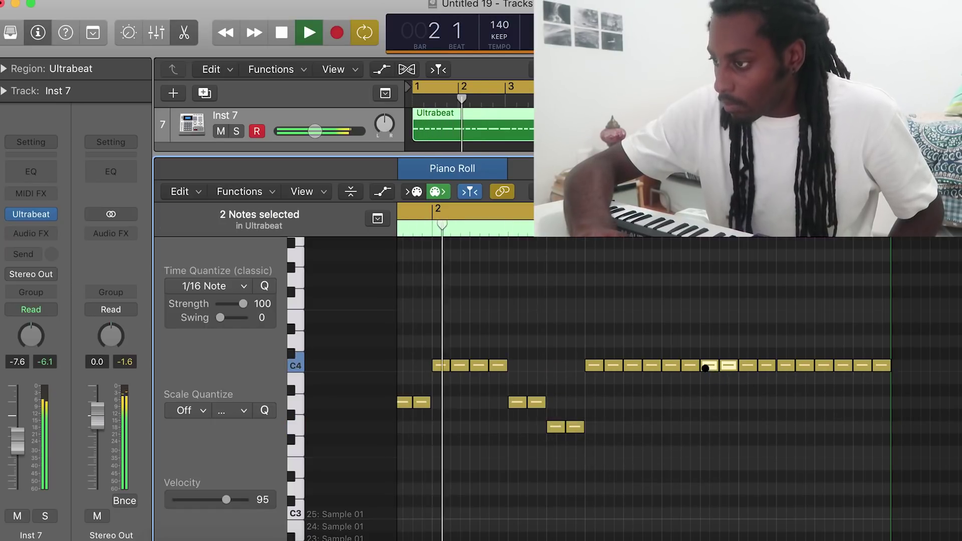
pyautogui.moveTo(845, 383); pyautogui.dragTo(862, 409)
pyautogui.click(824, 362)
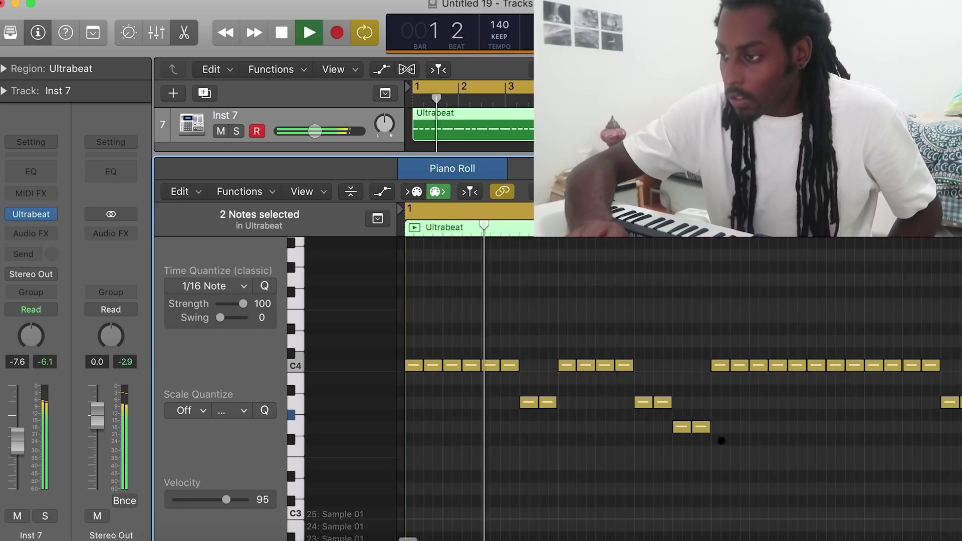
pyautogui.click(784, 457)
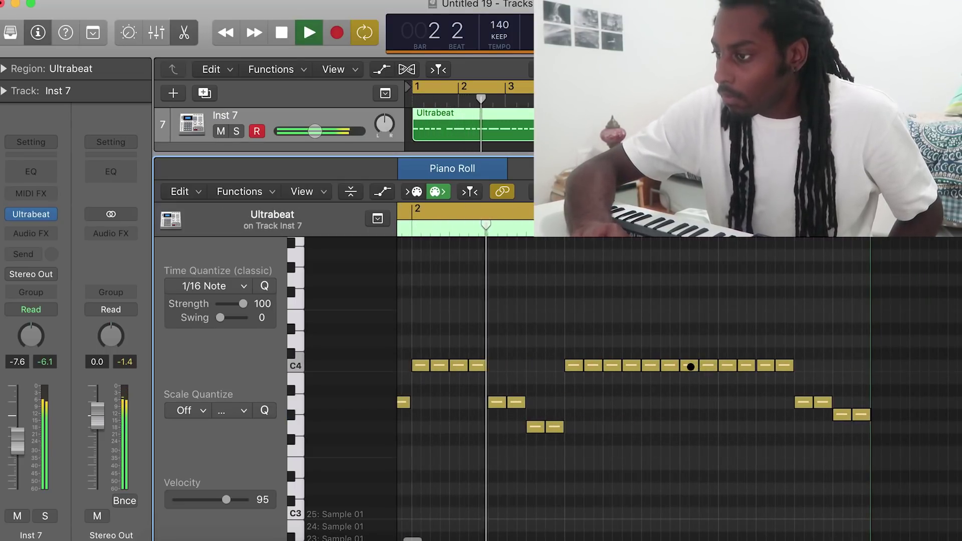
pyautogui.click(691, 365)
pyautogui.press('BackSpace')
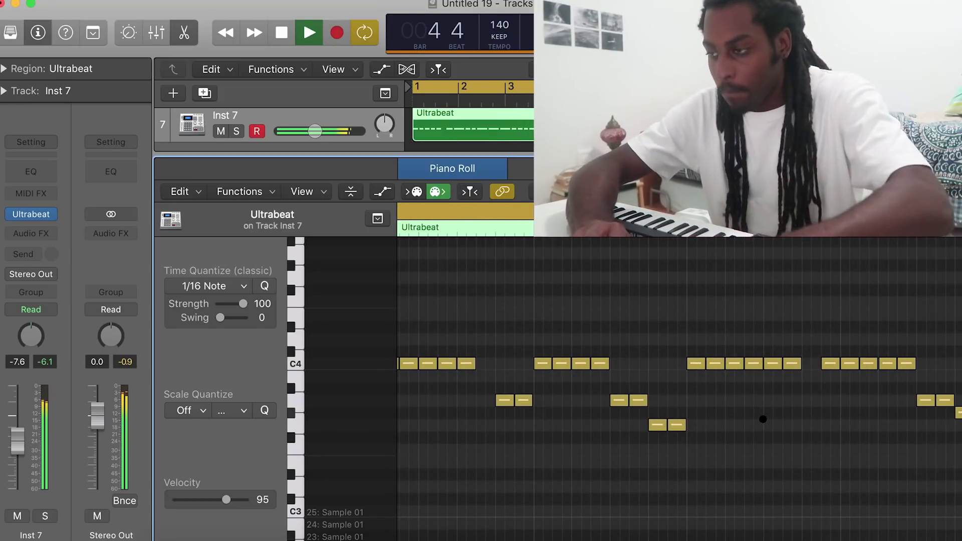
# Split the first hi-hat note of bar 2 into short rapid repeats with the Scissors tool.
pyautogui.press('space')
pyautogui.click(610, 362)
pyautogui.click(608, 361)
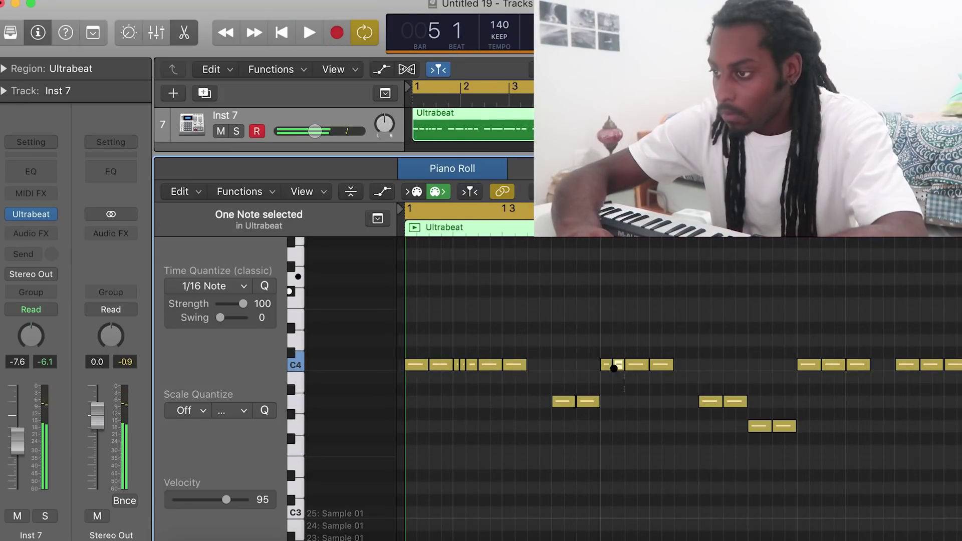
pyautogui.click(606, 366)
pyautogui.click(618, 364)
# Split the seventh hi-hat note of bar 3 into short repeats, play back the pattern and close the Piano Roll.
pyautogui.hscroll(6, 668, 405)
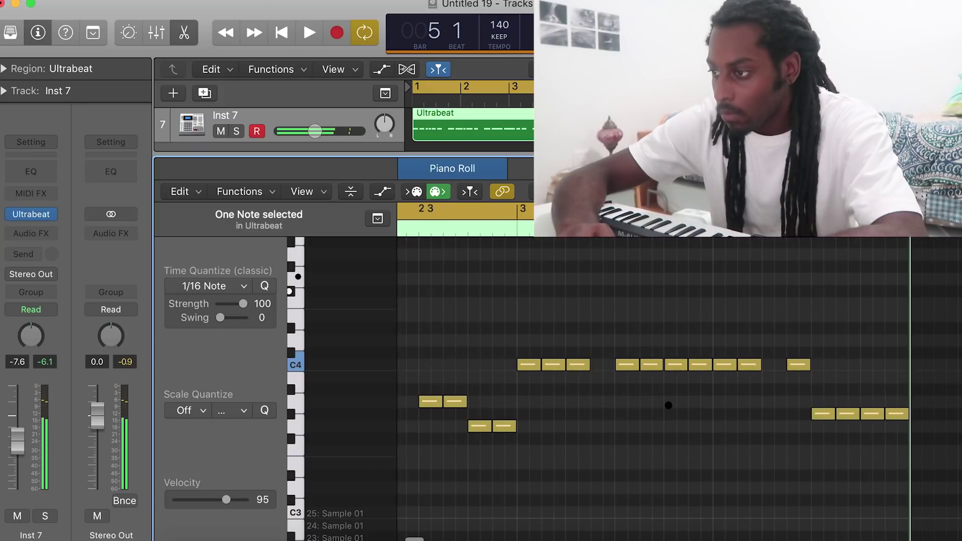
pyautogui.click(670, 364)
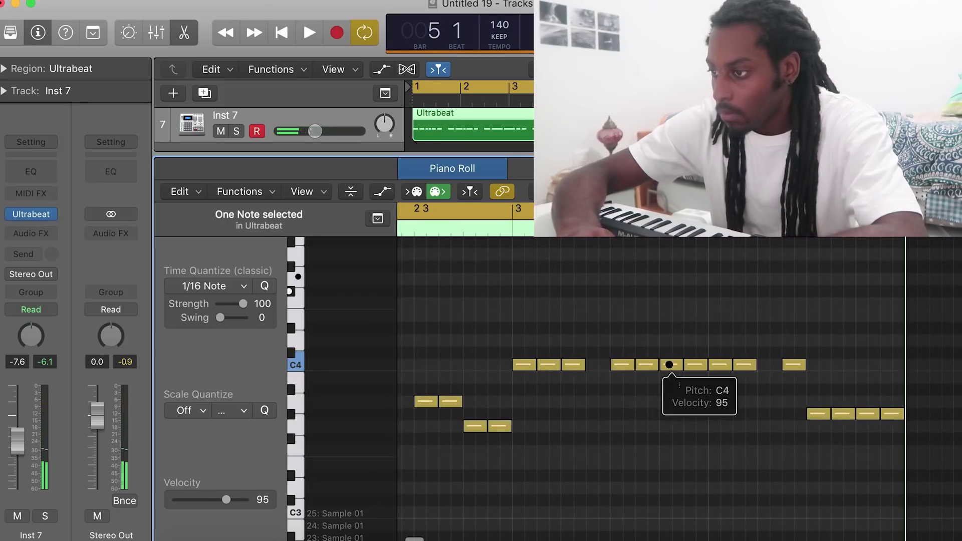
pyautogui.click(665, 364)
pyautogui.press('space')
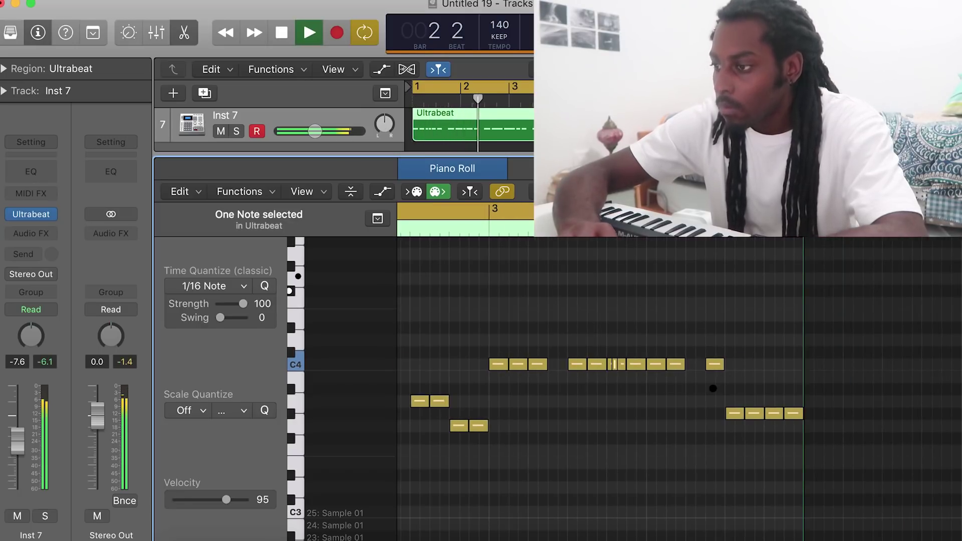
pyautogui.press('t')
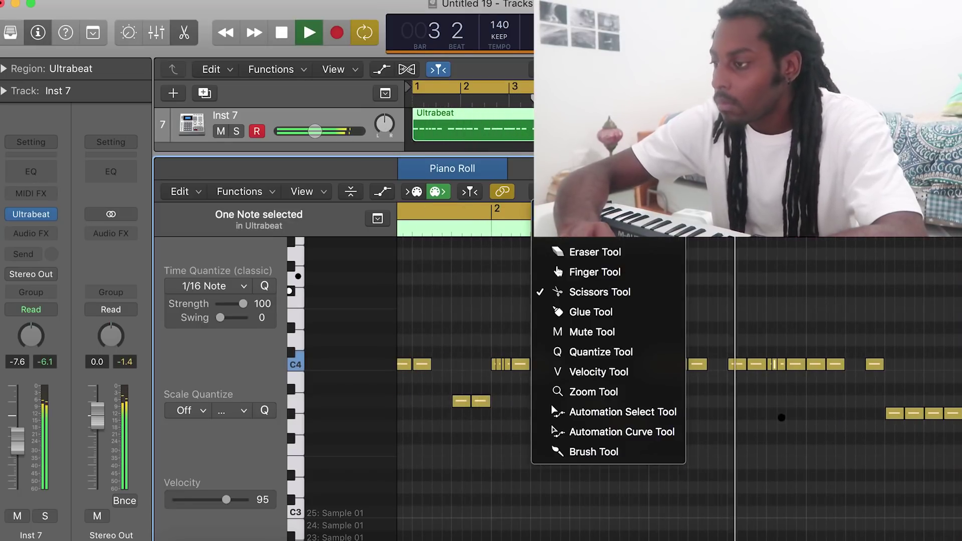
pyautogui.click(792, 421)
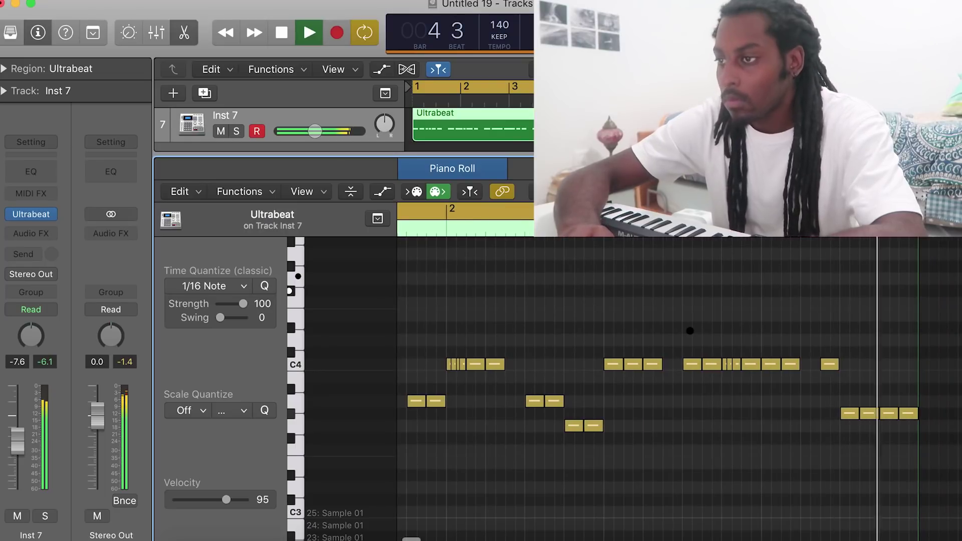
pyautogui.press('p')
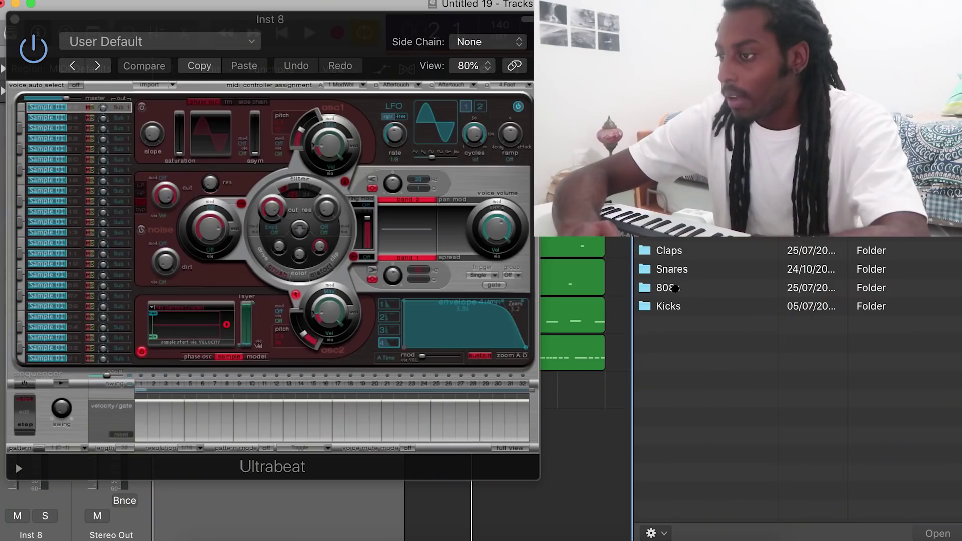
# Load Ocean - Elkhorn Kick.wav from the Kicks folder into the Inst 8 Ultrabeat and close the file browser.
pyautogui.doubleClick(669, 305)
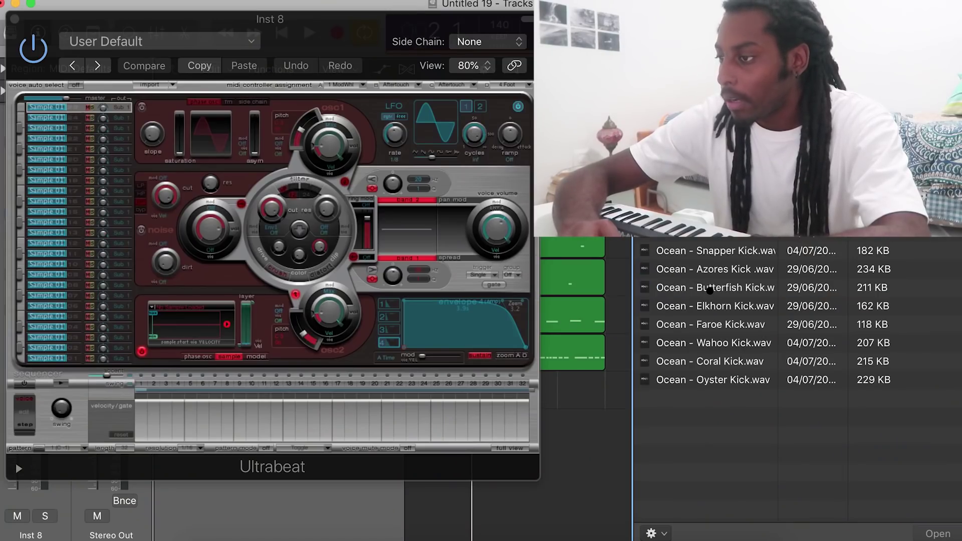
pyautogui.click(719, 305)
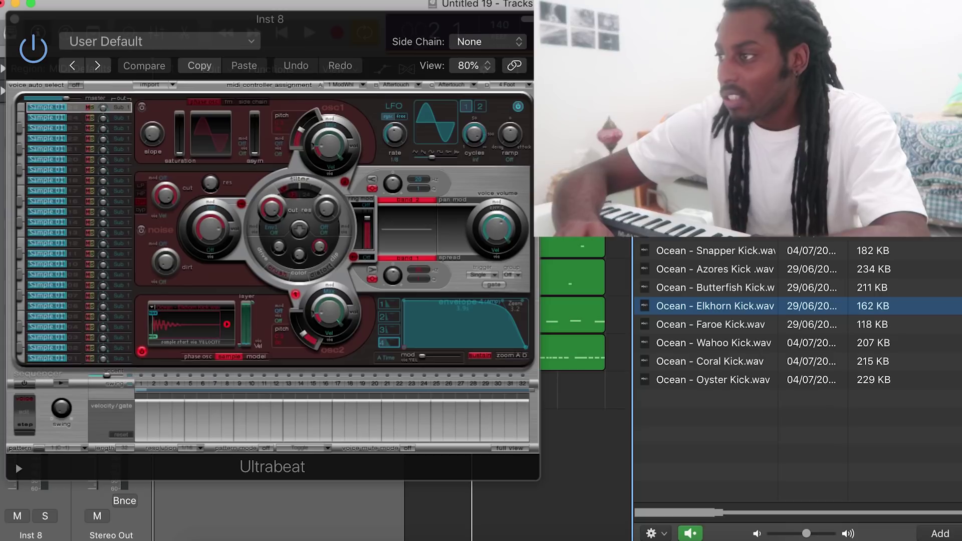
pyautogui.press('f')
# Program an Inst 8 kick pattern on sequencer steps 1, 3, 27, 29 and 31 while the beat plays.
pyautogui.click(140, 383)
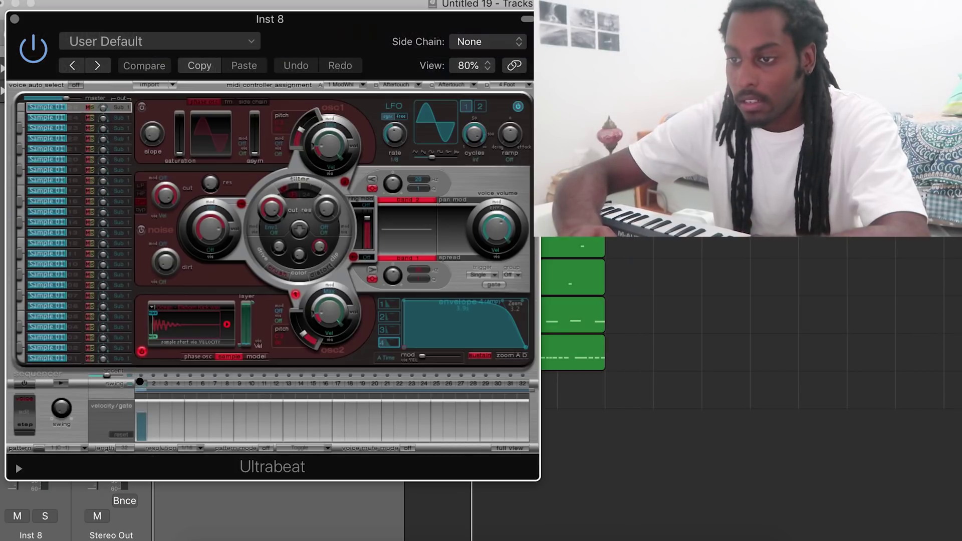
pyautogui.press('space')
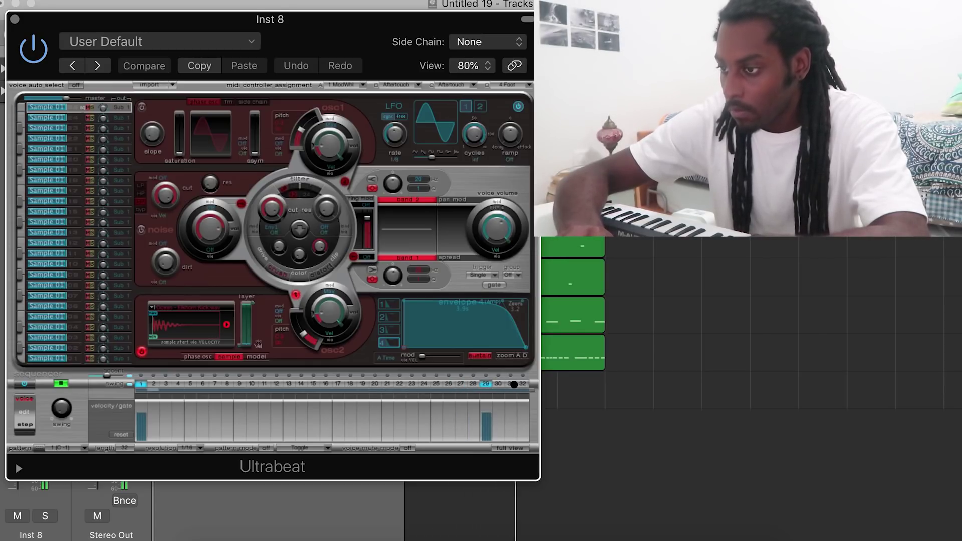
pyautogui.click(497, 384)
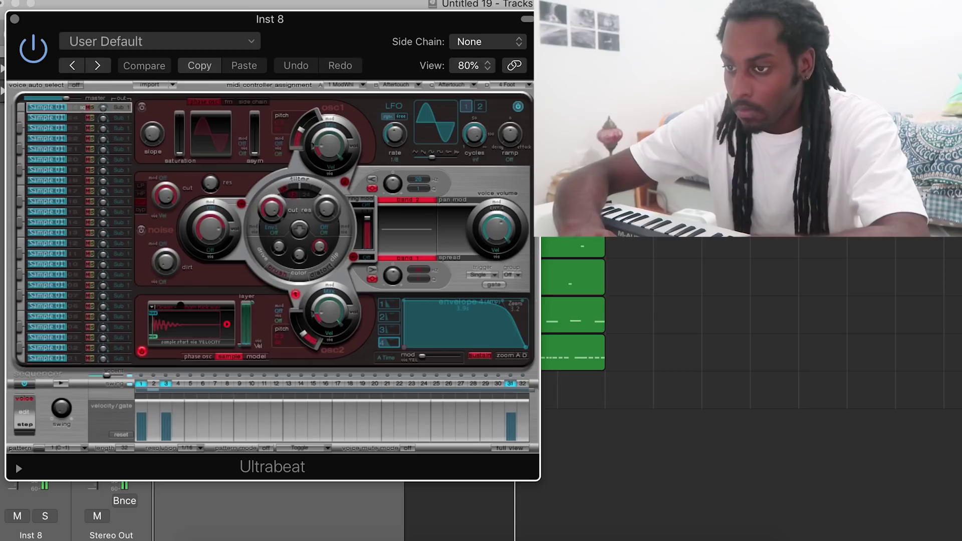
pyautogui.moveTo(240, 25); pyautogui.dragTo(767, 11)
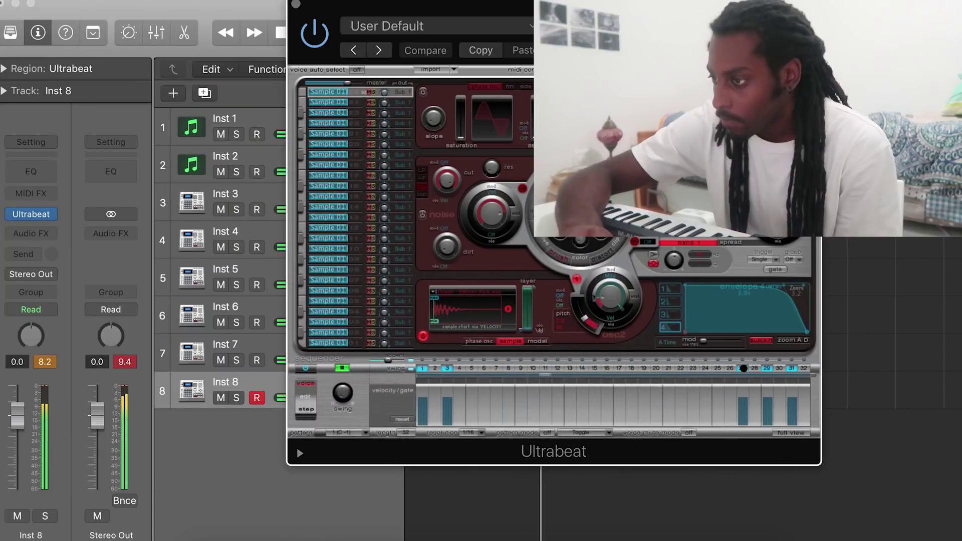
pyautogui.click(743, 368)
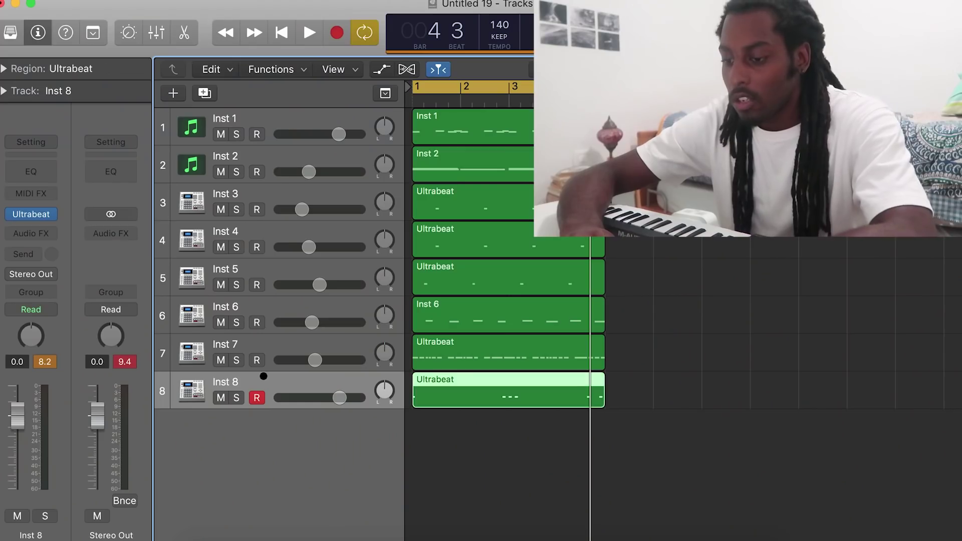
# Duplicate the Inst 8 track, load an Ocean percussion sample into its Ultrabeat, and clear every sequencer step except 31.
pyautogui.press('super+d')
pyautogui.click(25, 214)
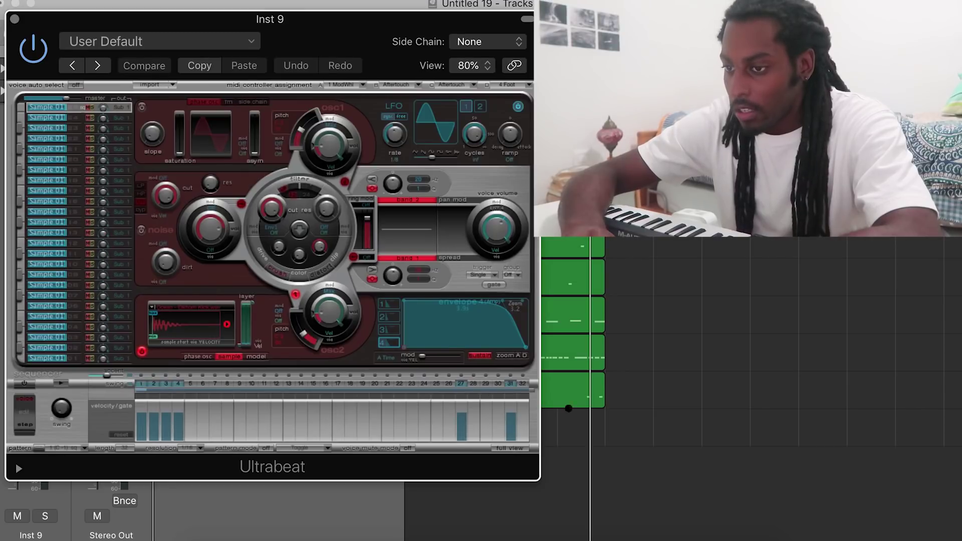
pyautogui.press('f')
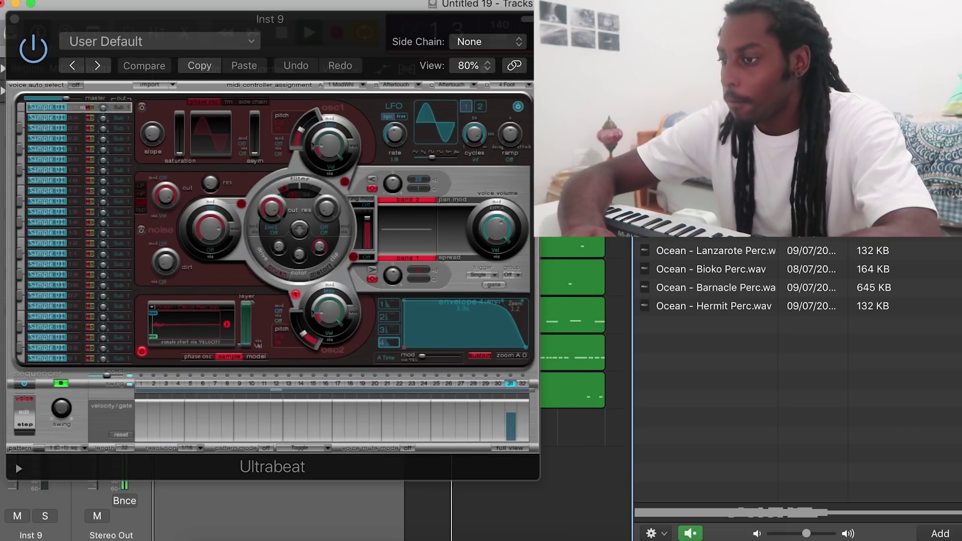
pyautogui.press('f')
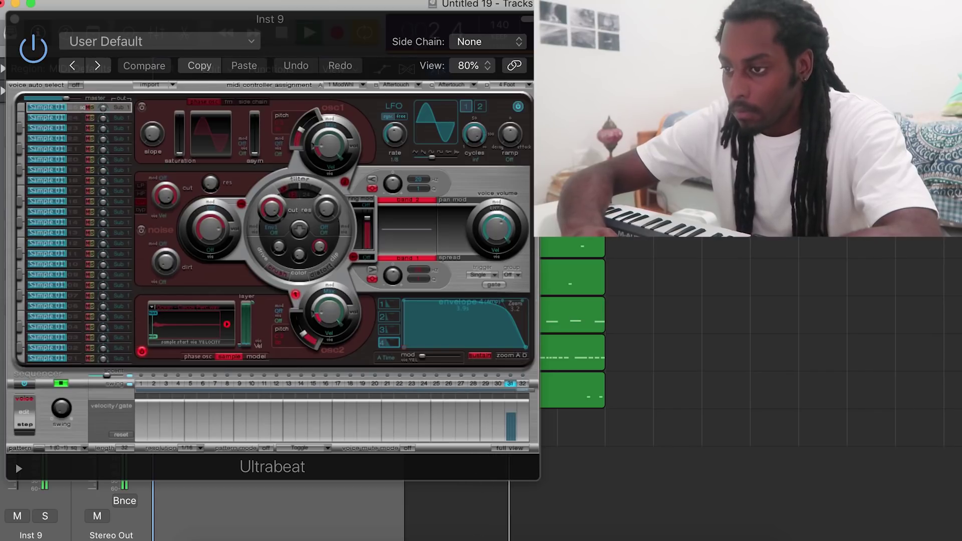
# Stop playback, adjust the oscillator 2 pitch of the Inst 9 percussion sample in Ultrabeat, and move the plug-in window aside.
pyautogui.press('space')
pyautogui.click(305, 334)
pyautogui.moveTo(306, 336); pyautogui.dragTo(305, 323)
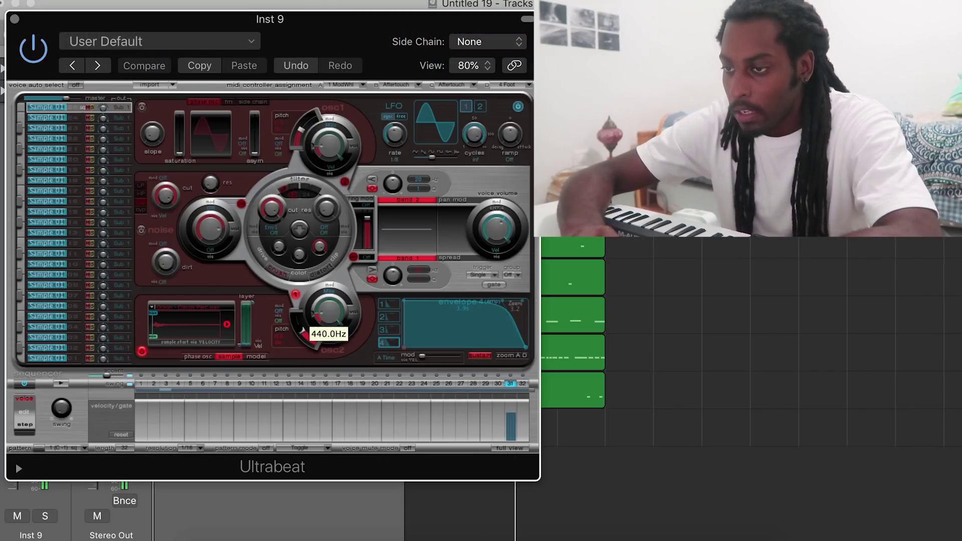
pyautogui.moveTo(211, 19); pyautogui.dragTo(943, 40)
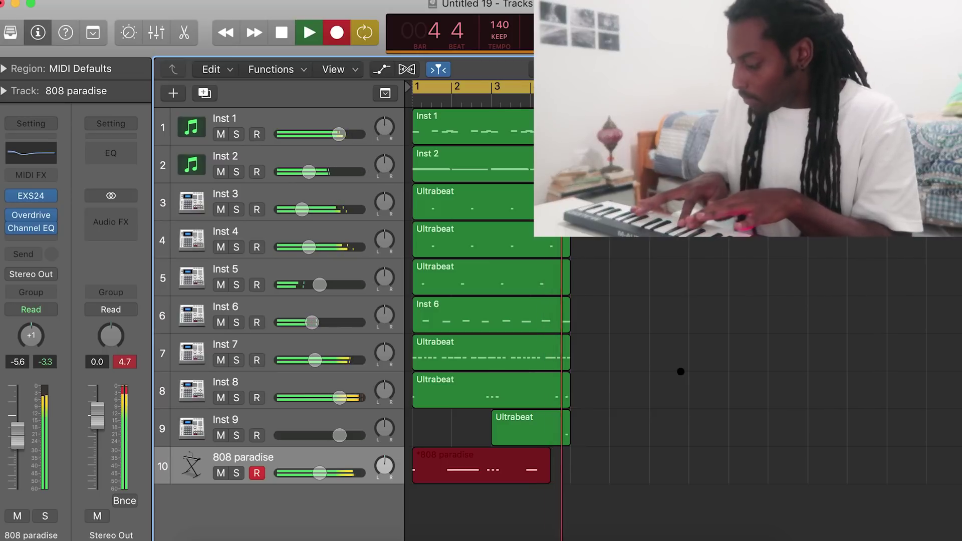
# Finish recording the 808 paradise bassline and open its region in the Piano Roll at the last notes.
pyautogui.press('space')
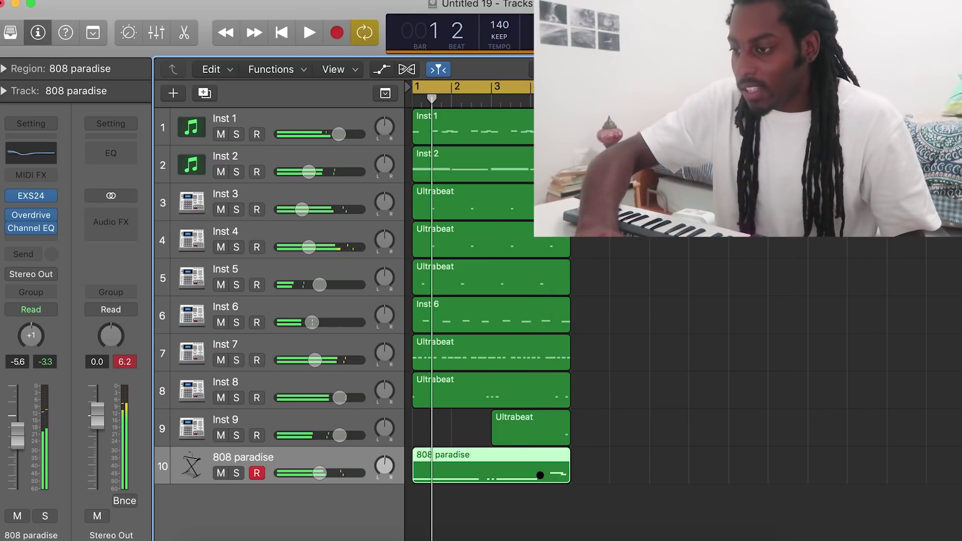
pyautogui.doubleClick(553, 476)
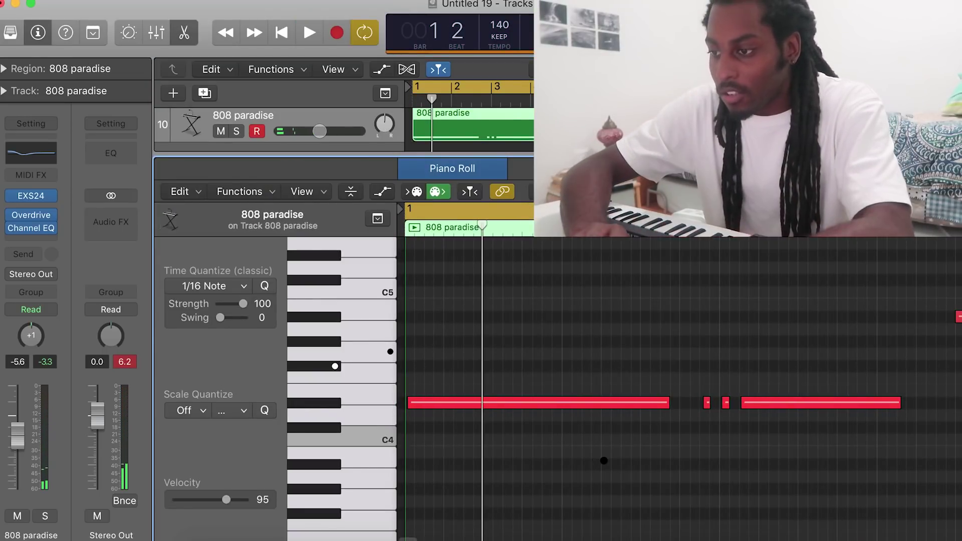
pyautogui.click(754, 458)
pyautogui.hscroll(10, 753, 458)
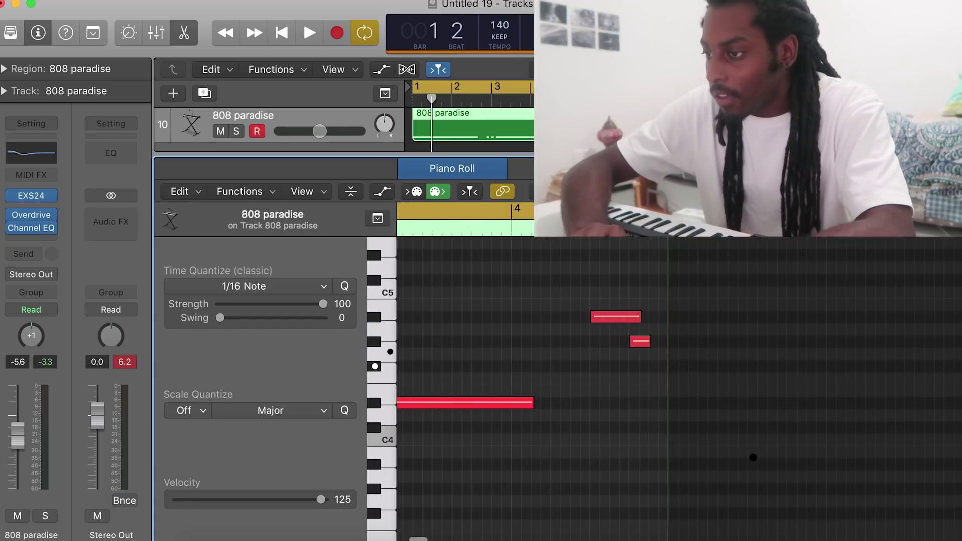
pyautogui.scroll(5, 728, 401)
pyautogui.scroll(1, 729, 382)
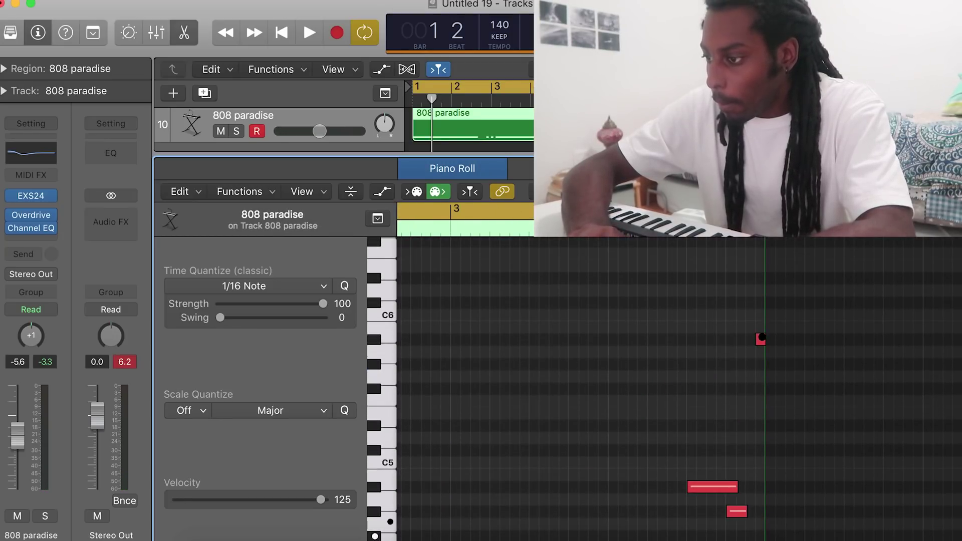
# Move the short high 808 note slightly earlier and extend the last of the lower notes to the end of bar 4.
pyautogui.moveTo(750, 361); pyautogui.dragTo(752, 345)
pyautogui.click(739, 510)
pyautogui.scroll(-4, 740, 507)
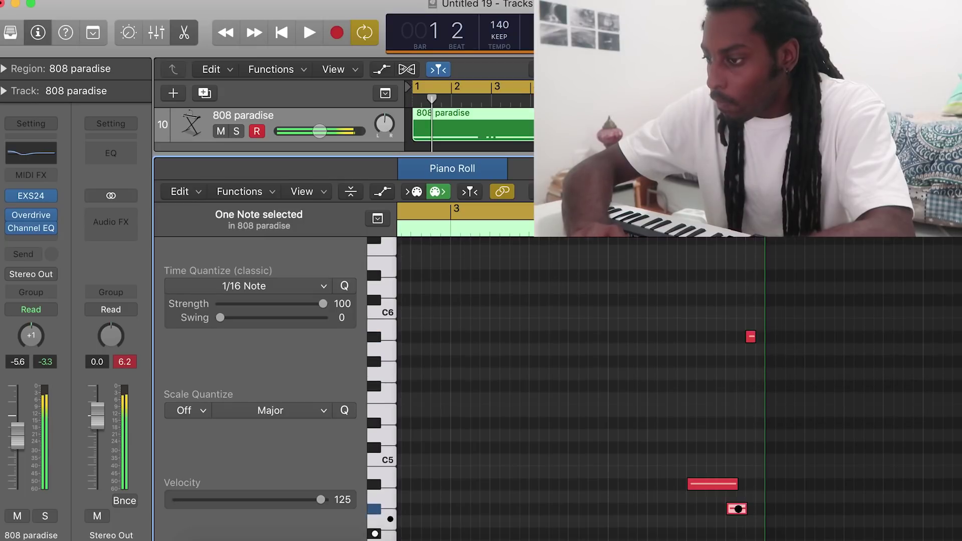
pyautogui.moveTo(759, 465); pyautogui.dragTo(763, 465)
pyautogui.press('space')
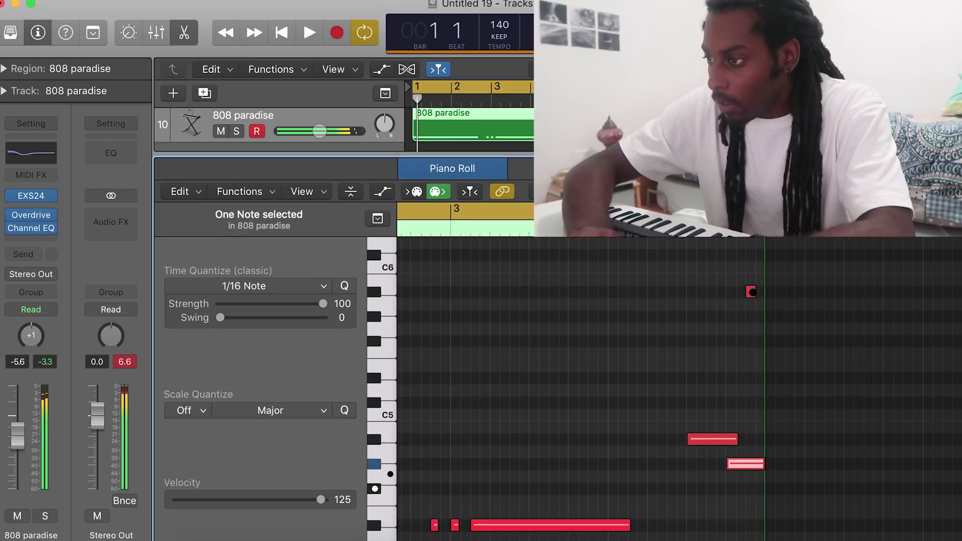
# Transpose all seven quantized 808 paradise notes down one octave and play back the bassline.
pyautogui.press('super+a')
pyautogui.scroll(-5, 839, 350)
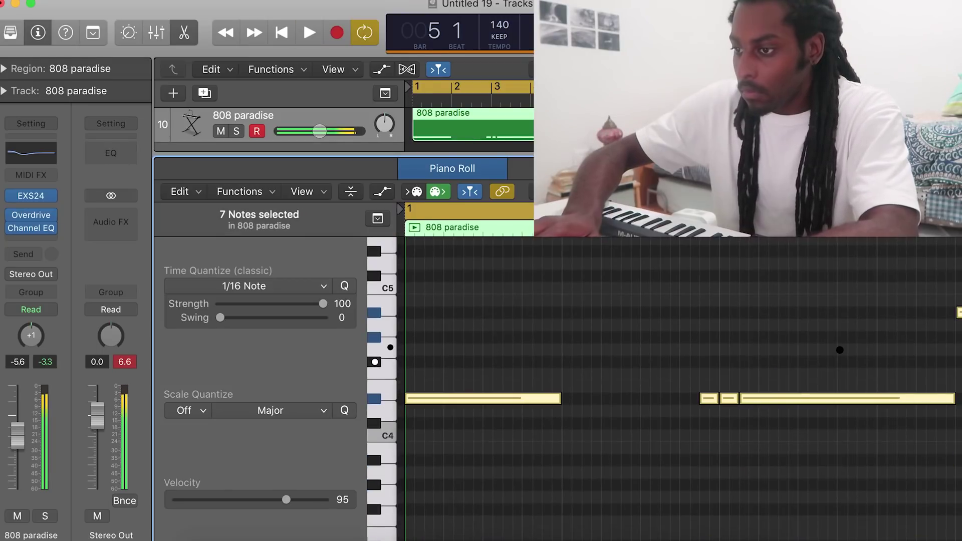
pyautogui.hotkey('alt', 'shift', 'Down')
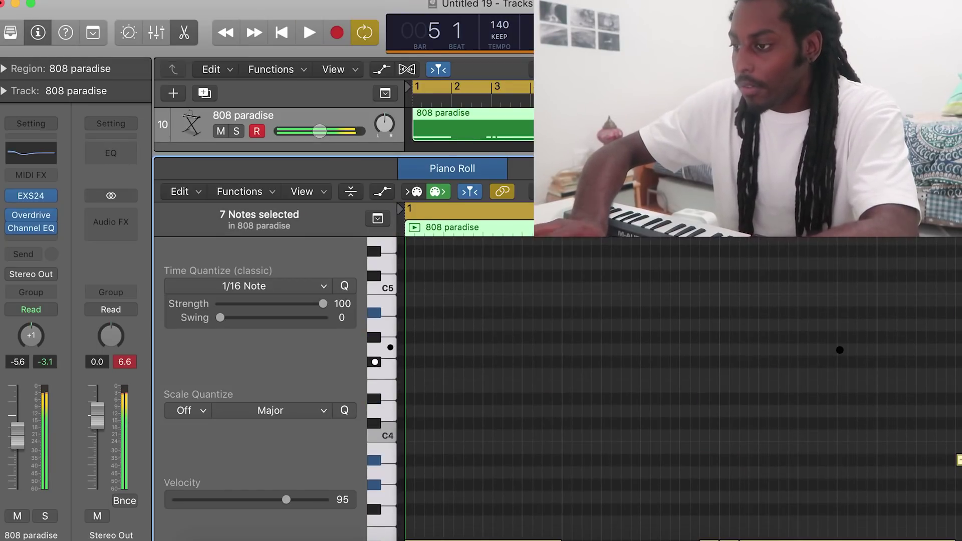
pyautogui.scroll(-4, 840, 350)
pyautogui.press('space')
pyautogui.hscroll(2, 839, 350)
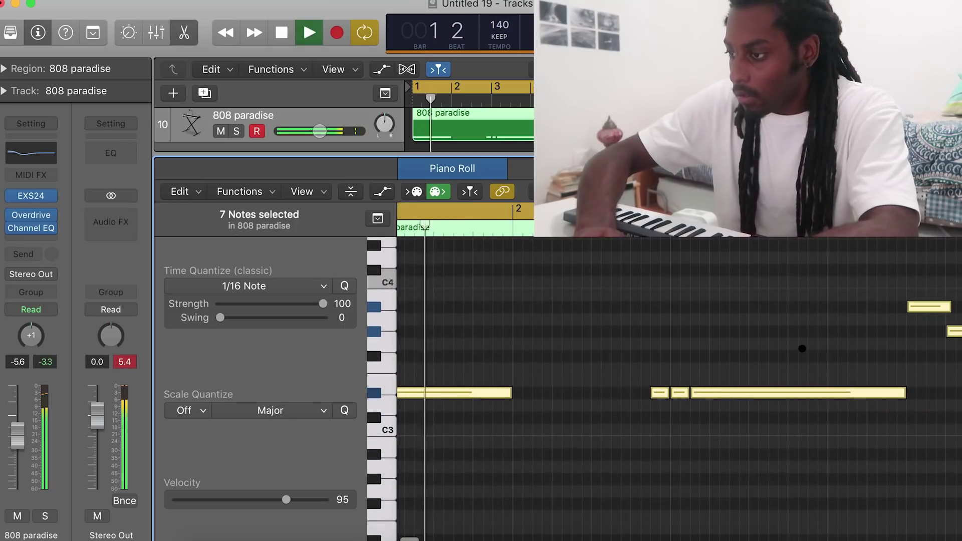
# Review the 808's Overdrive settings, set the 808 paradise track volume to -8.2 dB, and play back the beat.
pyautogui.click(801, 347)
pyautogui.press('space')
pyautogui.click(26, 214)
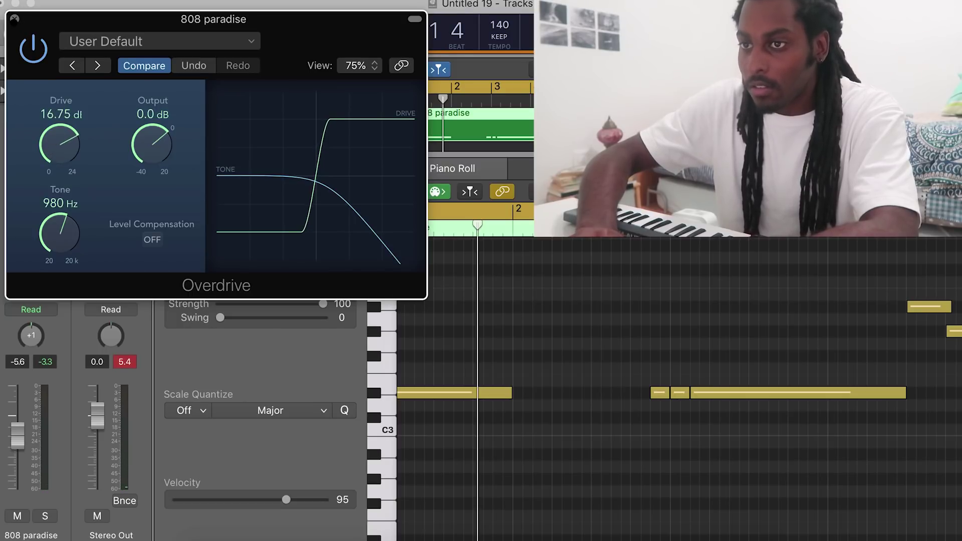
pyautogui.click(14, 19)
pyautogui.press('space')
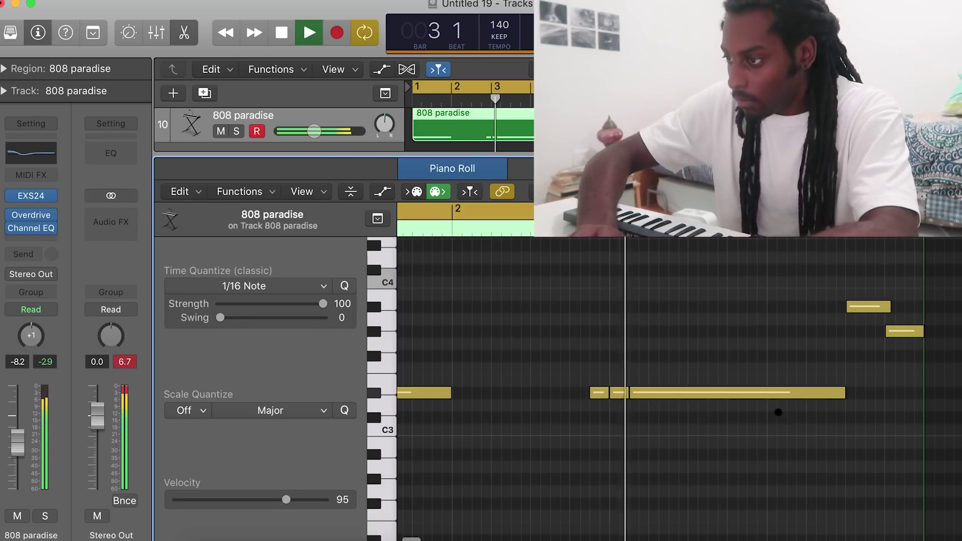
pyautogui.scroll(3, 802, 370)
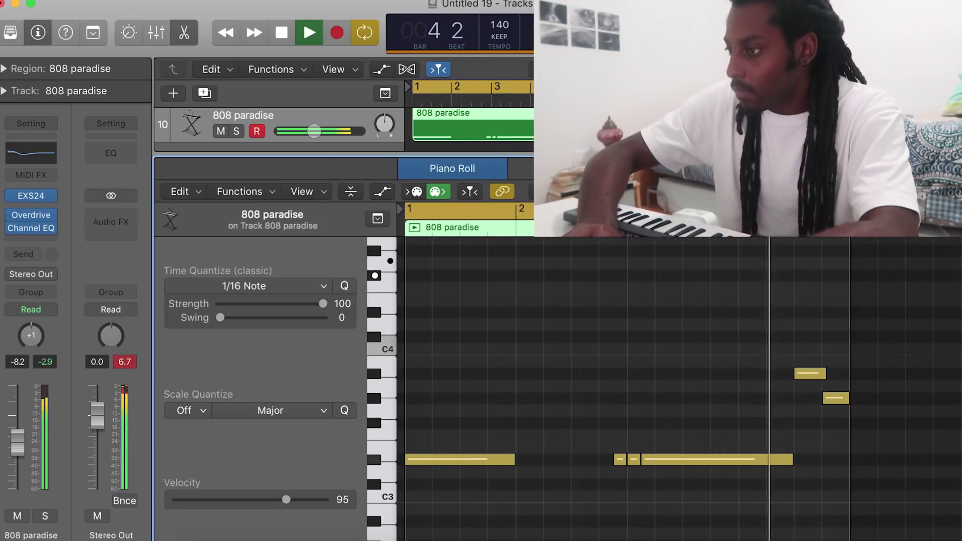
pyautogui.scroll(2, 710, 354)
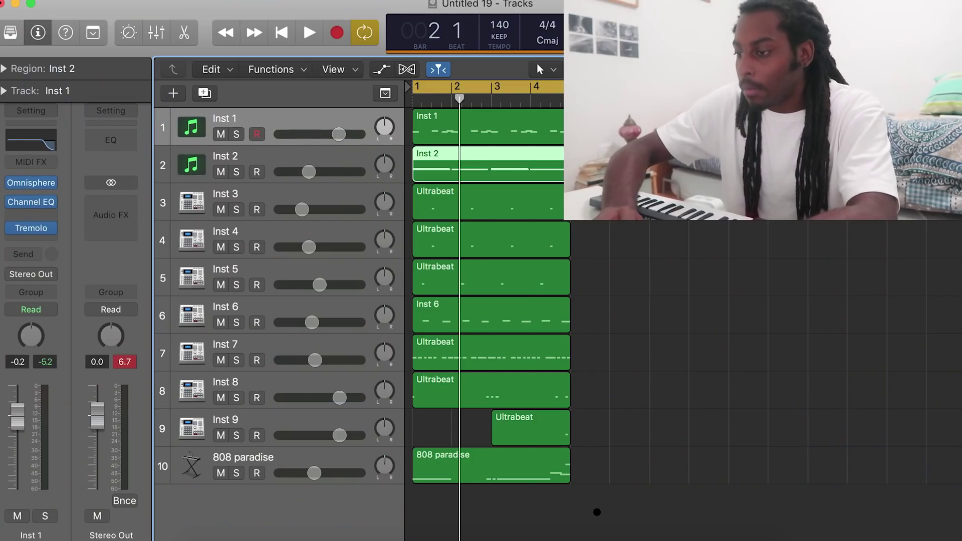
# Duplicate the Inst 1 track with its instrument and copy its region onto the new track.
pyautogui.moveTo(597, 512); pyautogui.dragTo(224, 122)
pyautogui.click(229, 118)
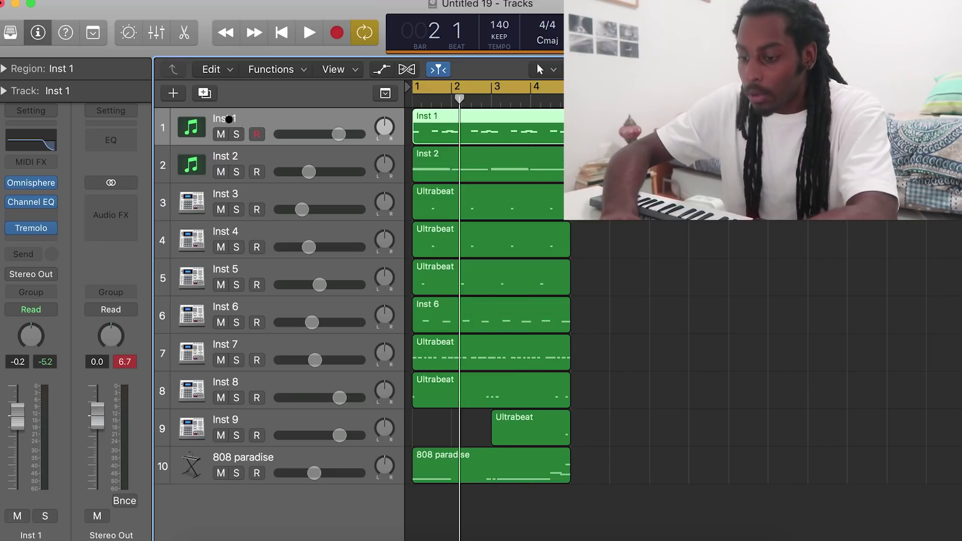
pyautogui.press('super+d')
pyautogui.moveTo(485, 129); pyautogui.dragTo(485, 165)
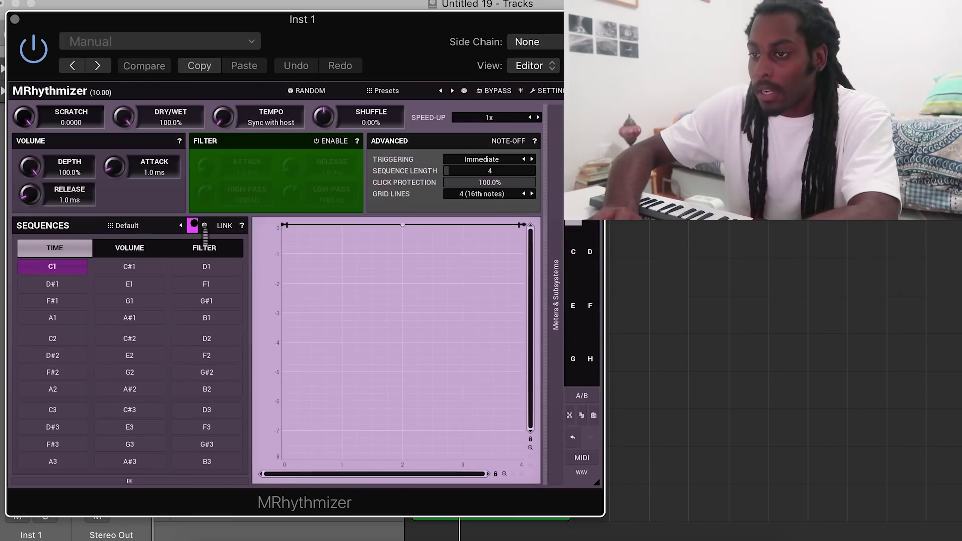
# Set MRhythmizer on the duplicated Inst 1 track to 50% Speed from the General sequences, and solo the track for playback.
pyautogui.click(193, 226)
pyautogui.click(60, 408)
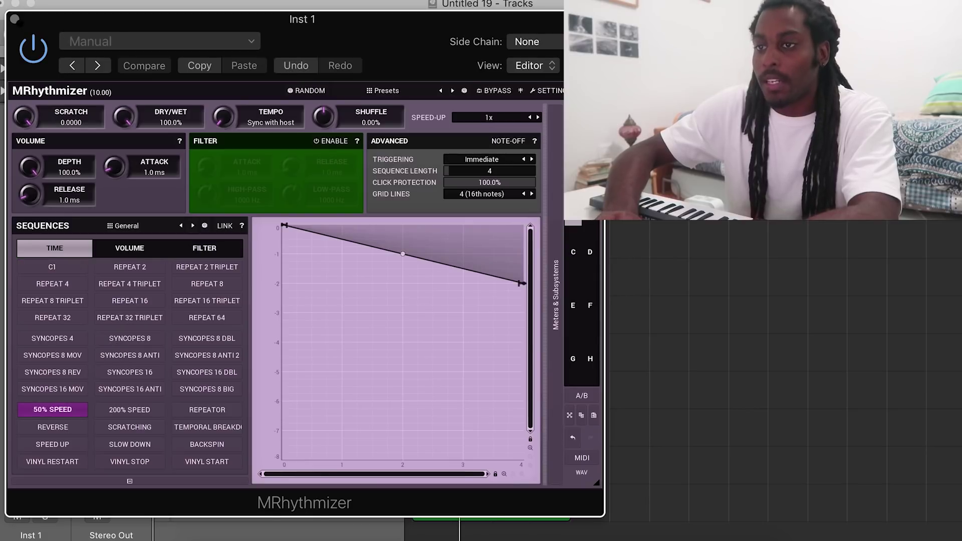
pyautogui.press('super+w')
pyautogui.click(232, 171)
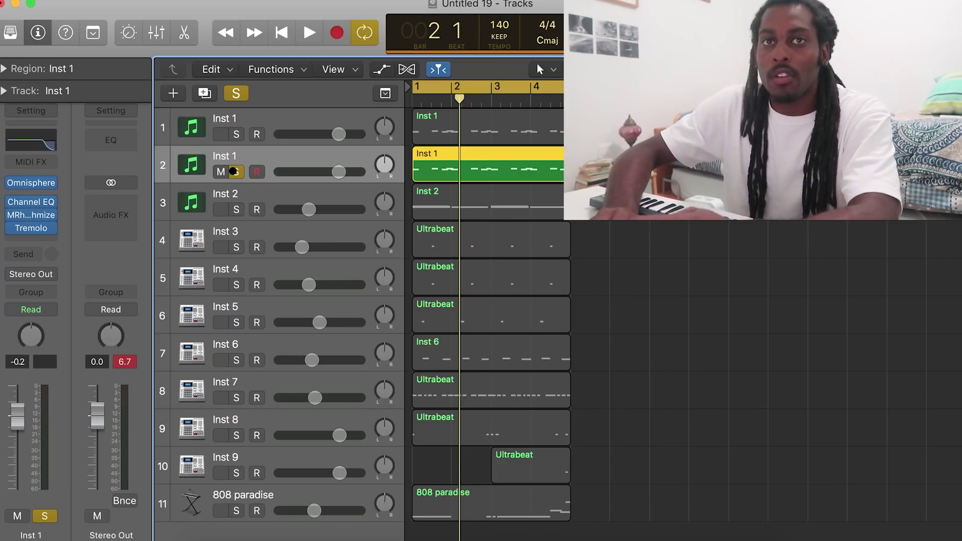
pyautogui.press('space')
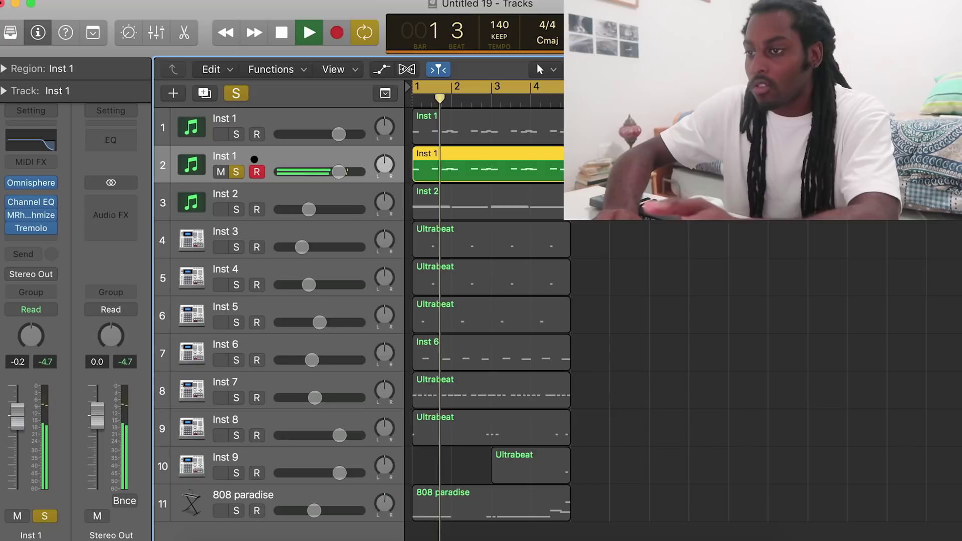
# Duplicate the Inst 2 track below the Inst 1 copy, copy its region onto it, and solo the new track.
pyautogui.click(307, 198)
pyautogui.press('space')
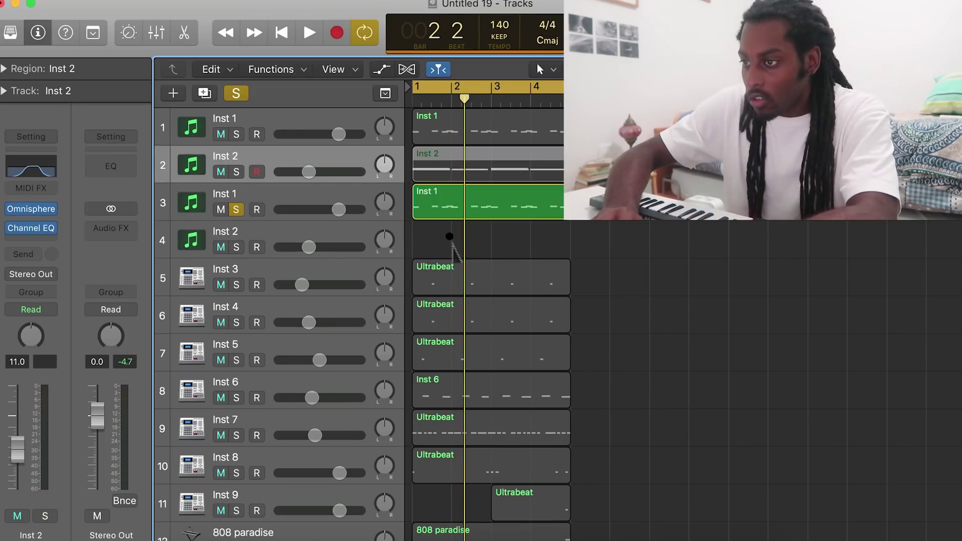
pyautogui.moveTo(449, 236); pyautogui.dragTo(405, 239)
pyautogui.click(236, 247)
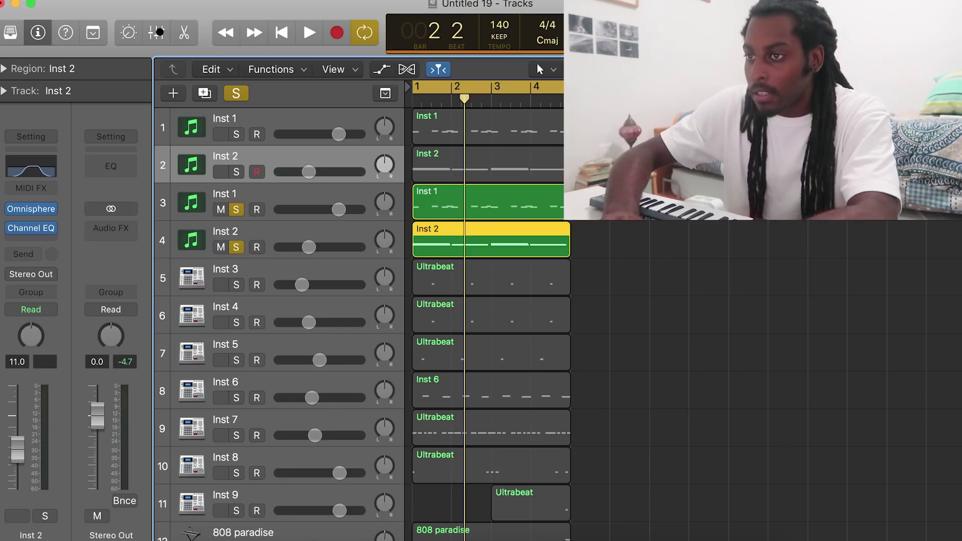
# Copy the MRhythmizer effect from the duplicated Inst 1 channel to the duplicated Inst 2 channel in the Mixer and start playback.
pyautogui.click(157, 33)
pyautogui.scroll(10, 483, 403)
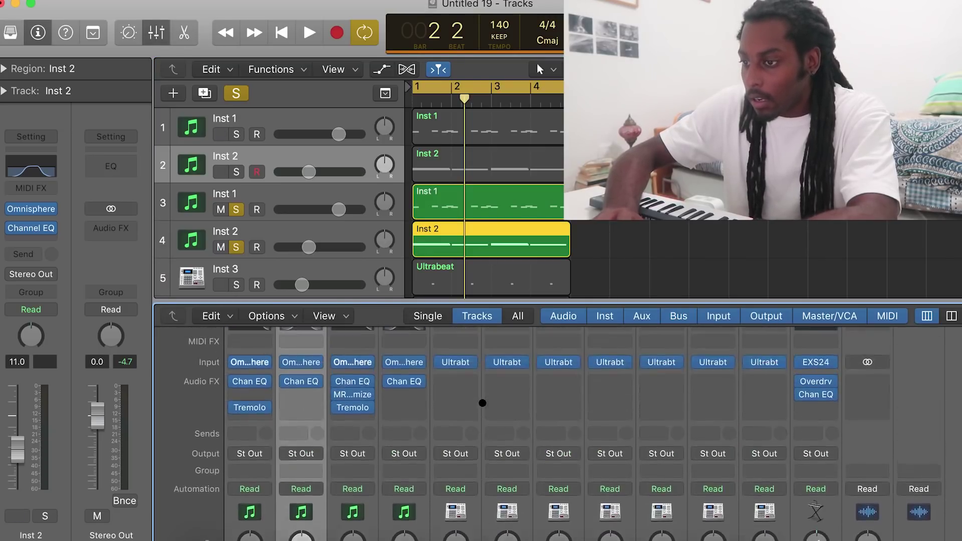
pyautogui.press('space')
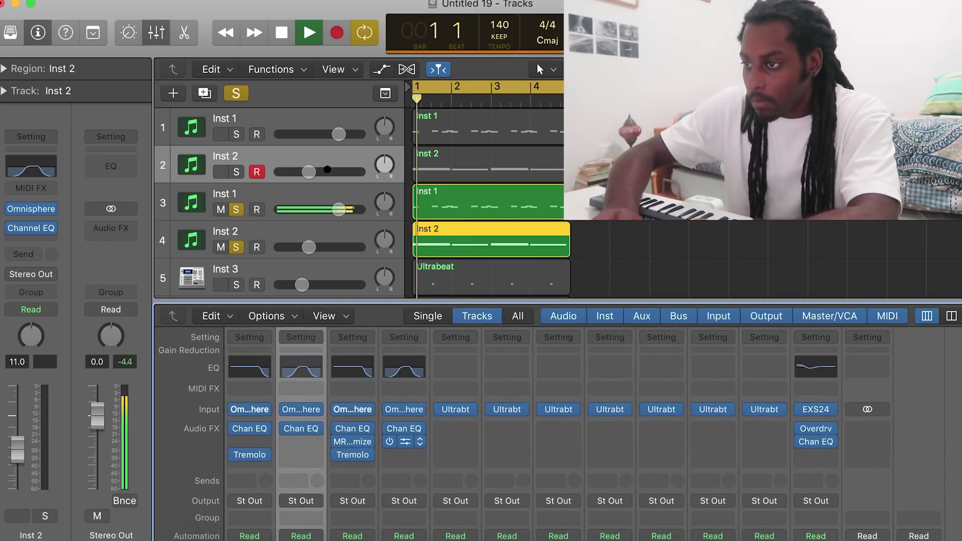
pyautogui.press('x')
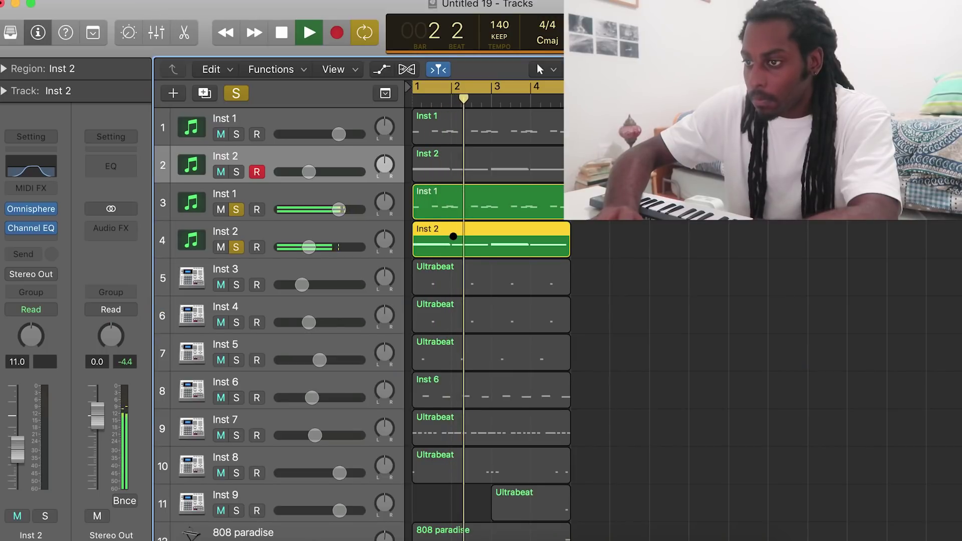
# Set the MRhythmizer speed-up on the duplicated Inst 2 track to 4x.
pyautogui.scroll(-1, 269, 213)
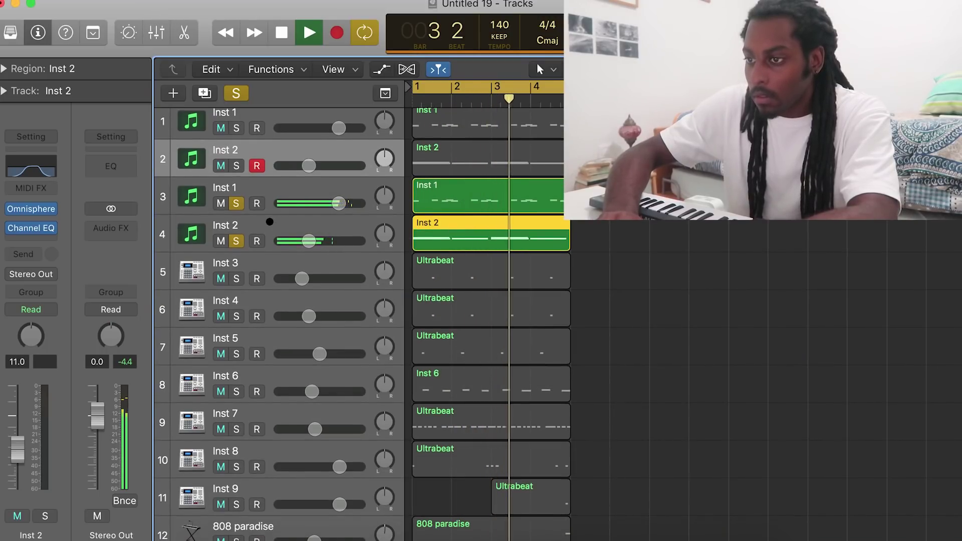
pyautogui.click(270, 221)
pyautogui.press('space')
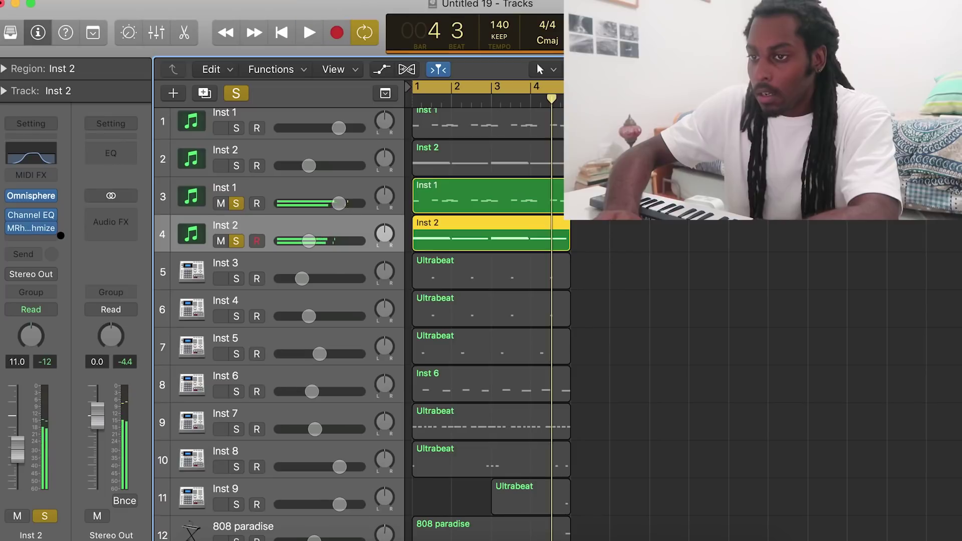
pyautogui.press('v')
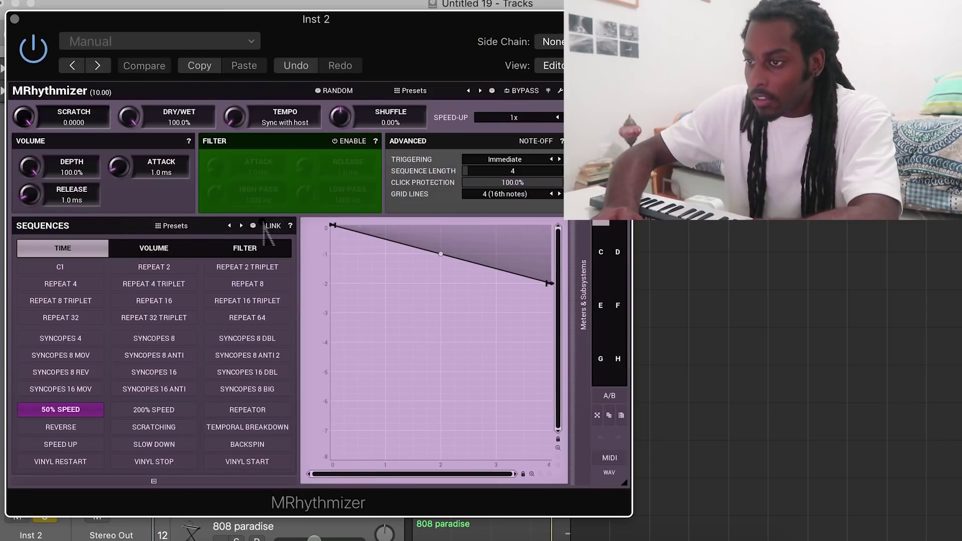
pyautogui.click(556, 117)
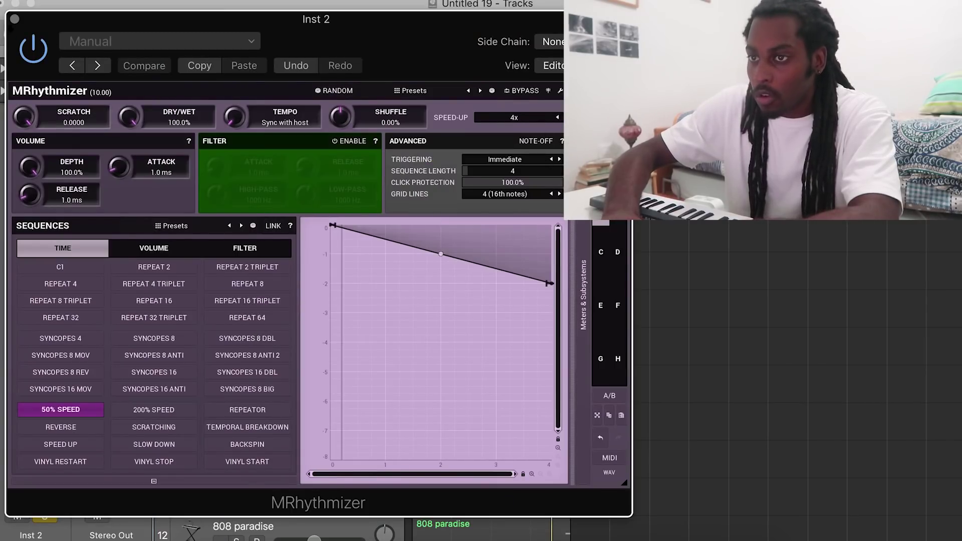
pyautogui.press('v')
# Copy all 12 regions to bars 5 and 9, and delete the original Inst 1 region on track 1 from bars 1 to 4.
pyautogui.press('super+a')
pyautogui.press('super+r')
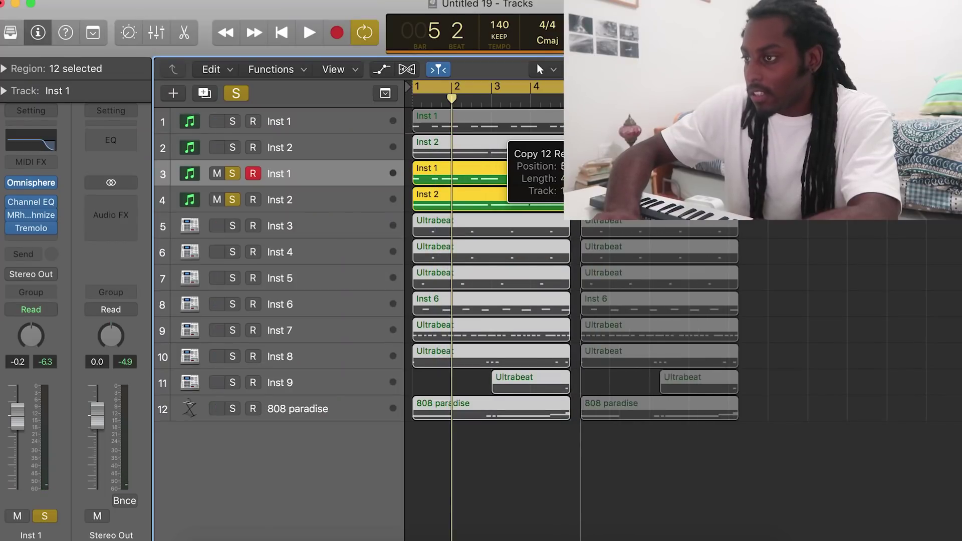
pyautogui.moveTo(584, 126); pyautogui.dragTo(573, 125)
pyautogui.click(462, 123)
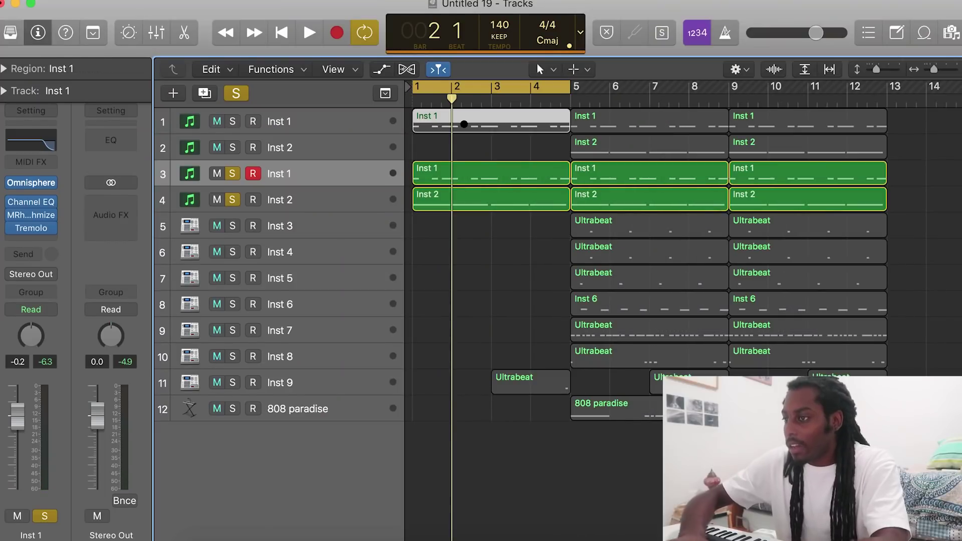
pyautogui.press('BackSpace')
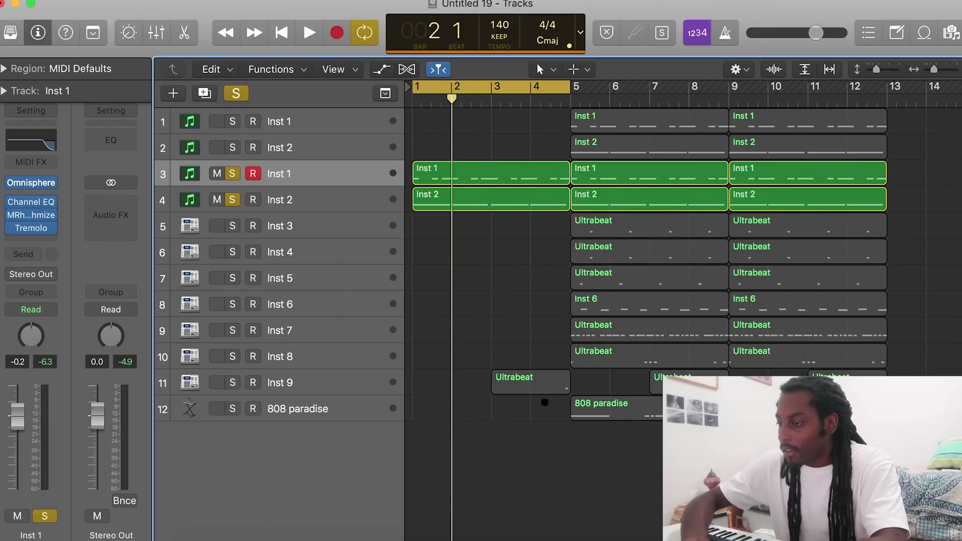
# Move the cycle range to bars 5 to 9 and delete the bar 5 regions of the duplicated Inst 1 and Inst 2 tracks.
pyautogui.moveTo(534, 89); pyautogui.dragTo(694, 90)
pyautogui.click(635, 181)
pyautogui.click(633, 196)
pyautogui.press('Delete')
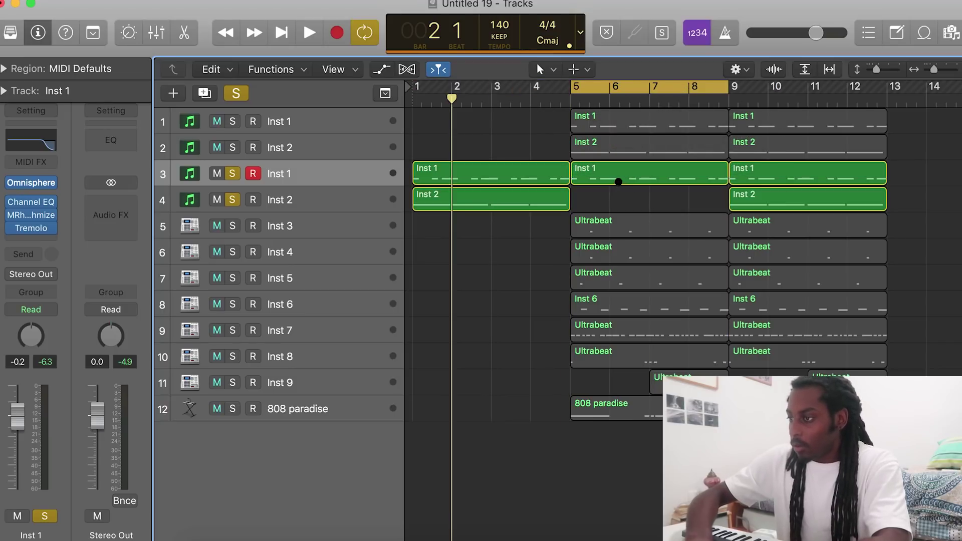
pyautogui.click(618, 181)
pyautogui.press('Delete')
# Delete the bars 5 to 8 regions on the 808 paradise, Inst 9 and Inst 8 tracks, then clear all solos and start playback.
pyautogui.click(616, 407)
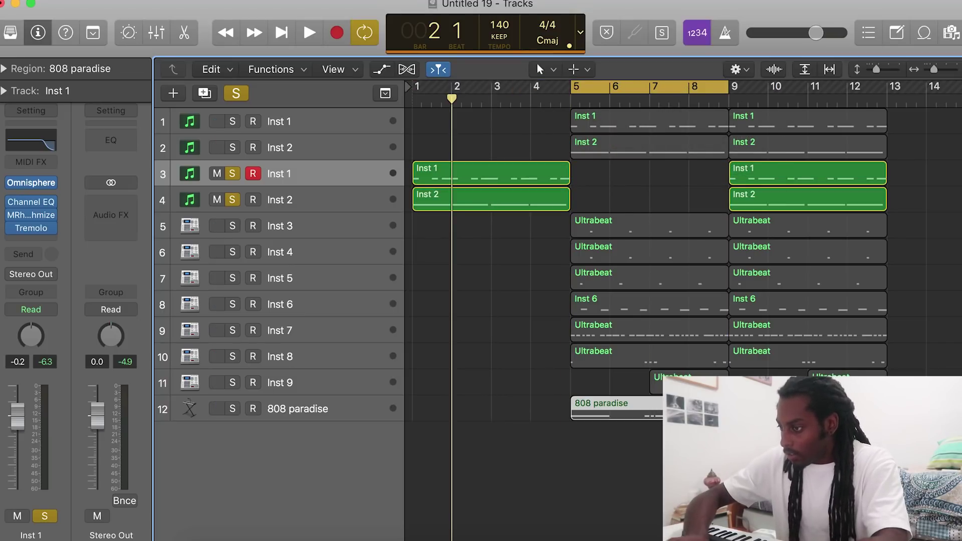
pyautogui.press('Delete')
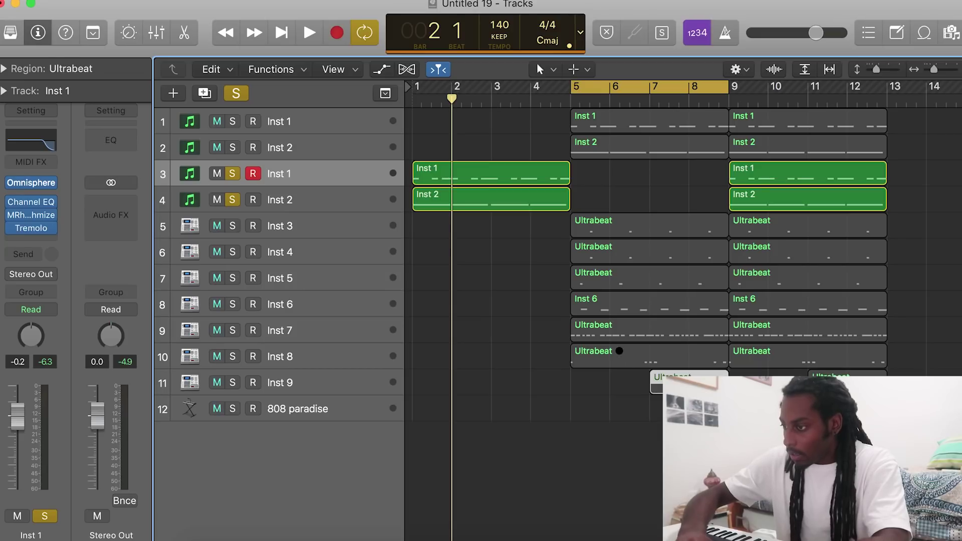
pyautogui.press('Delete')
pyautogui.click(235, 93)
pyautogui.press('space')
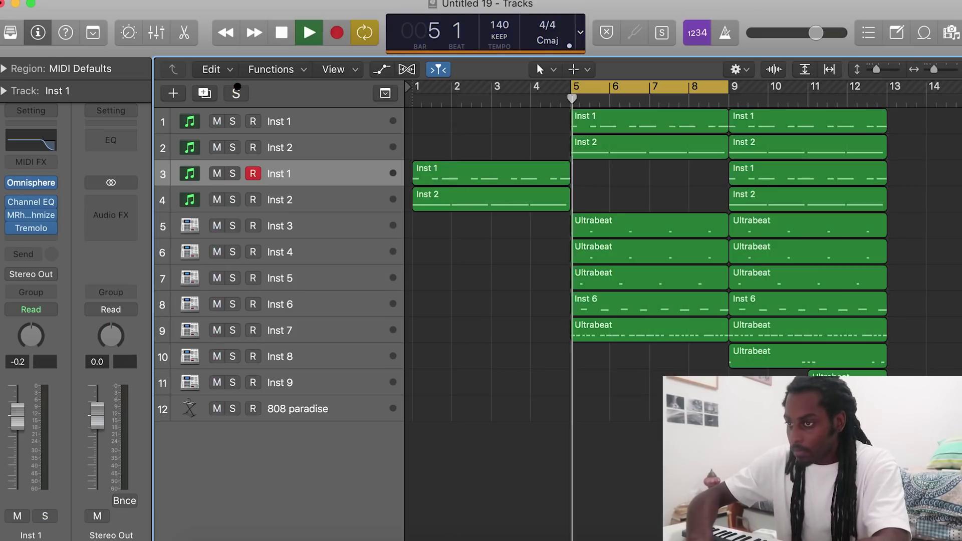
# Shorten the Inst 3 to Inst 7 regions starting at bar 5 so they end within bar 8, and turn off cycle mode.
pyautogui.moveTo(714, 368); pyautogui.dragTo(702, 226)
pyautogui.press('space')
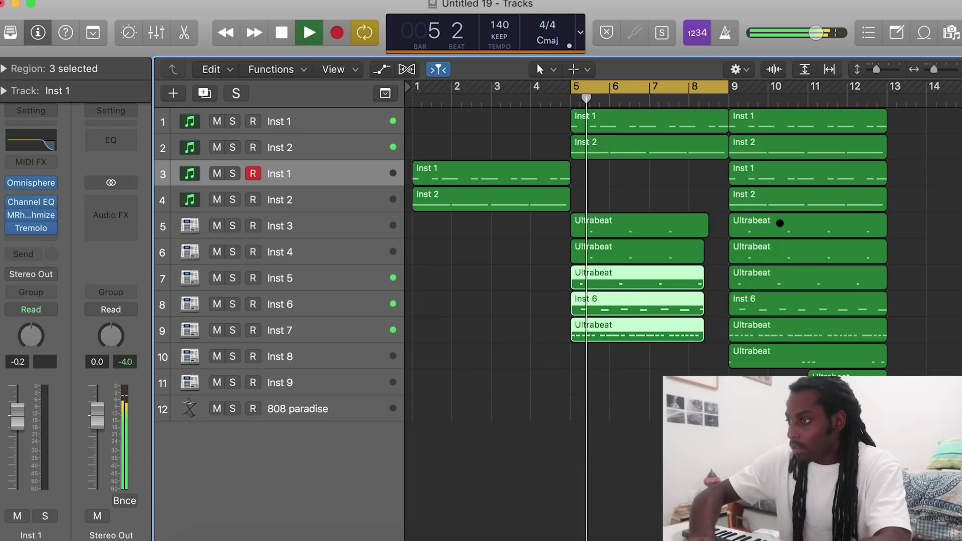
pyautogui.hscroll(2, 779, 223)
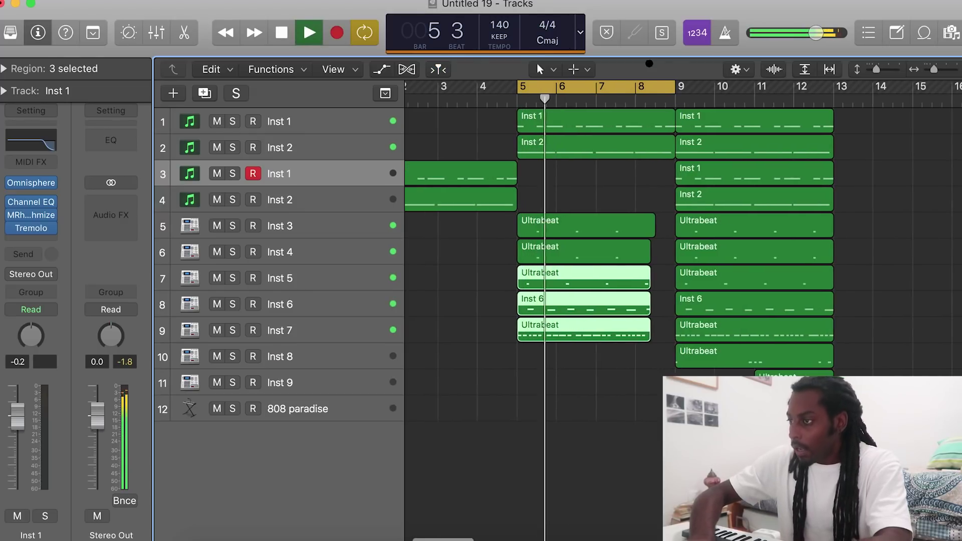
pyautogui.click(640, 88)
pyautogui.scroll(1, 683, 266)
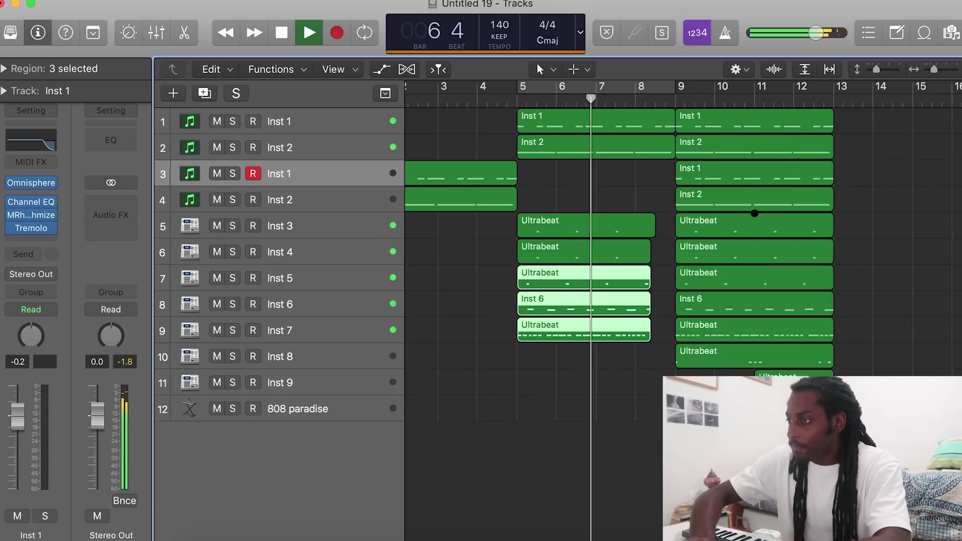
# Delete the bar 9 regions on the duplicated Inst 2 and Inst 1 tracks.
pyautogui.click(742, 193)
pyautogui.press('BackSpace')
pyautogui.click(743, 172)
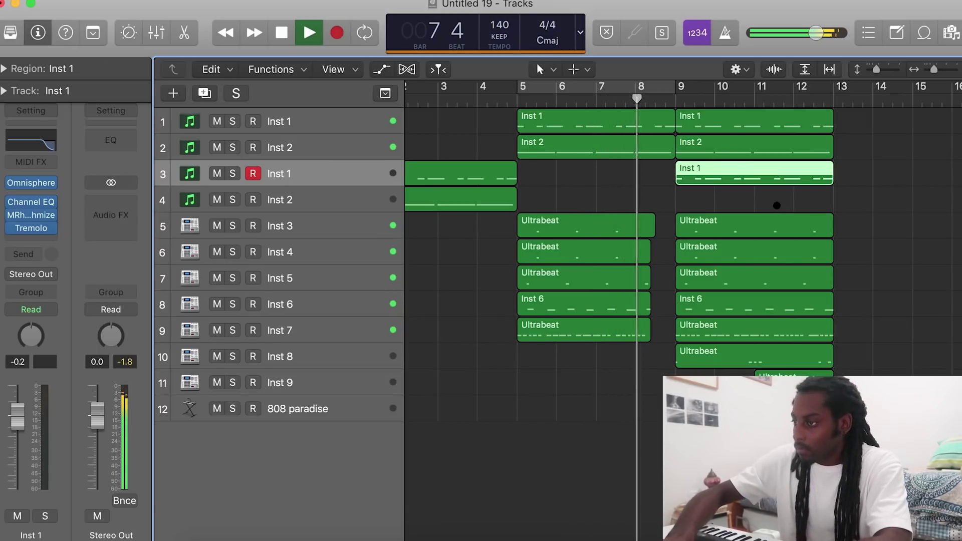
pyautogui.press('Delete')
# Copy the ten regions of the bars 9 to 12 section to bar 13 and stop playback.
pyautogui.moveTo(928, 69); pyautogui.dragTo(925, 69)
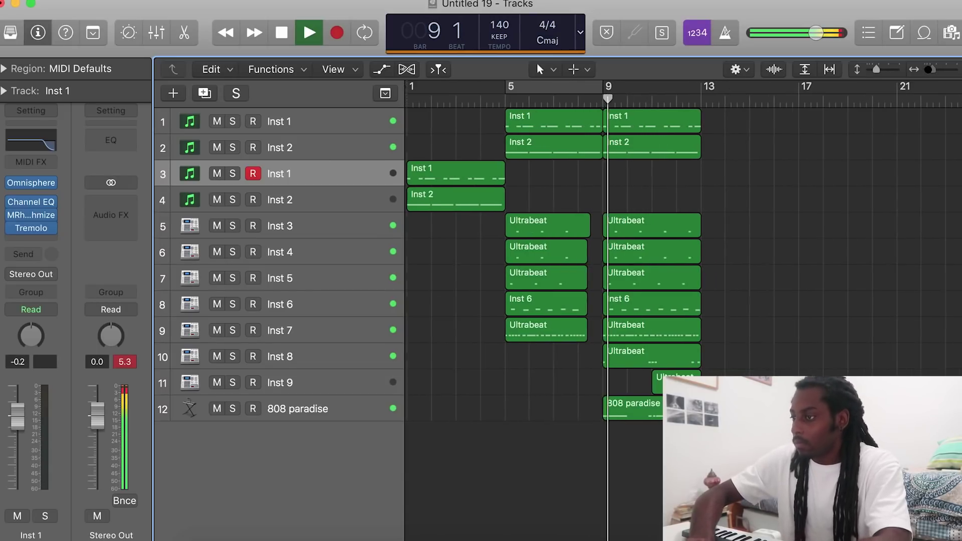
pyautogui.moveTo(722, 415); pyautogui.dragTo(736, 120)
pyautogui.press('space')
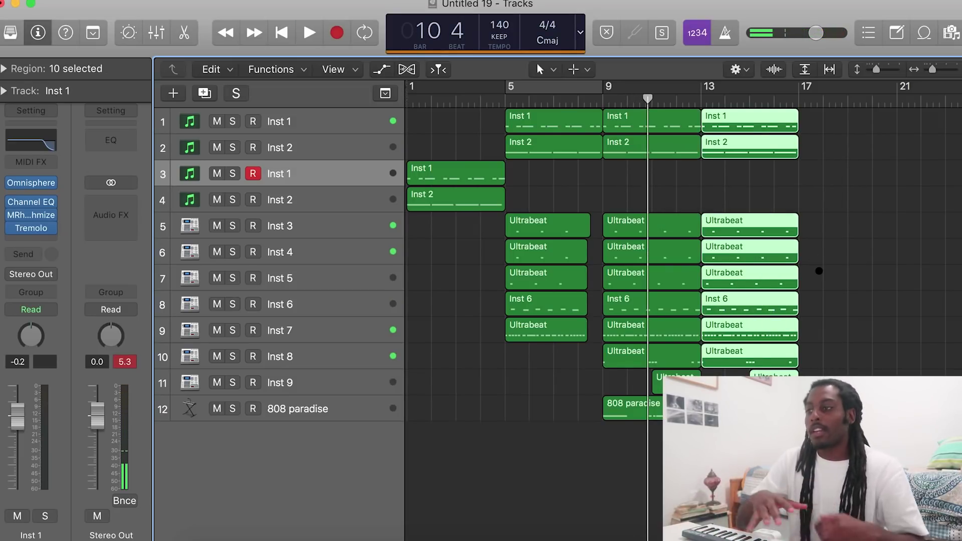